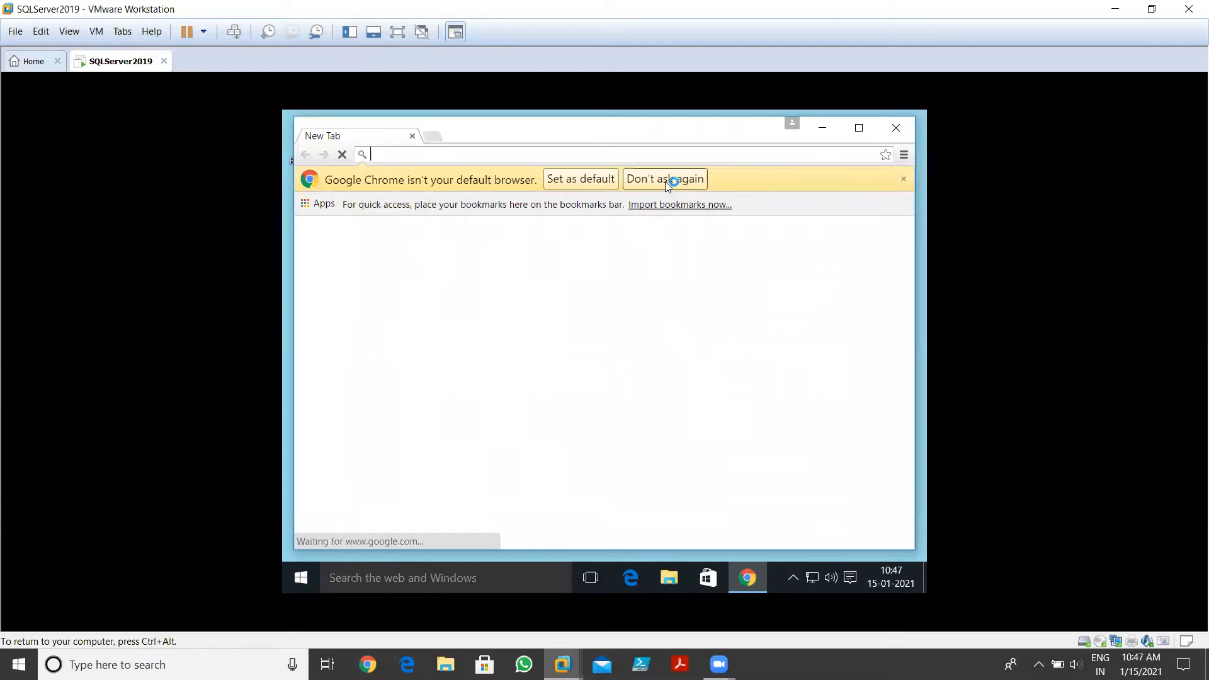
Maximize Chrome and search Google for 'SQL Server 2019 iso'
left_click(860, 129)
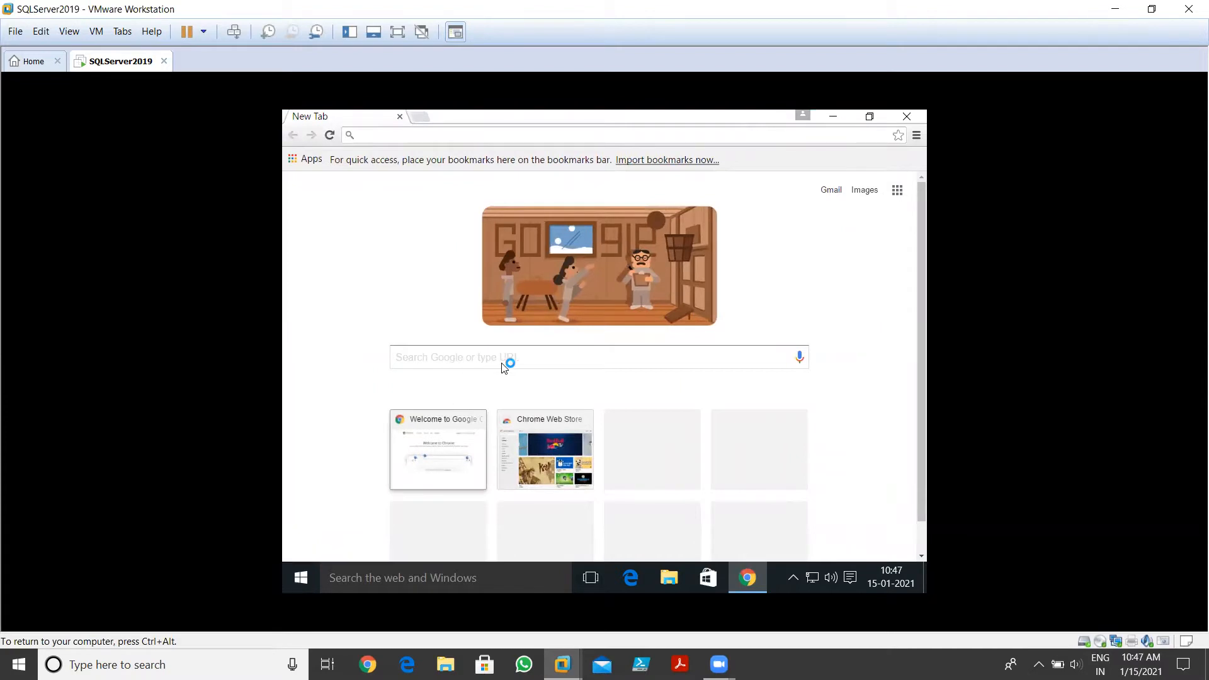
left_click(447, 358)
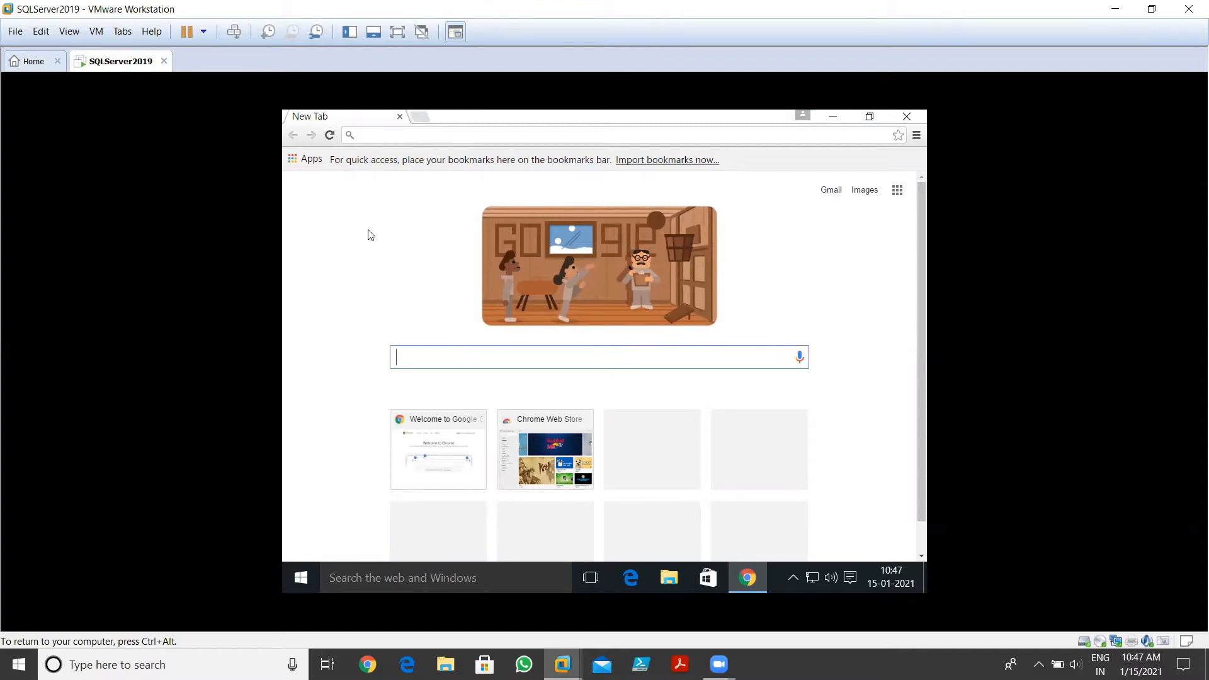
type("SQL ")
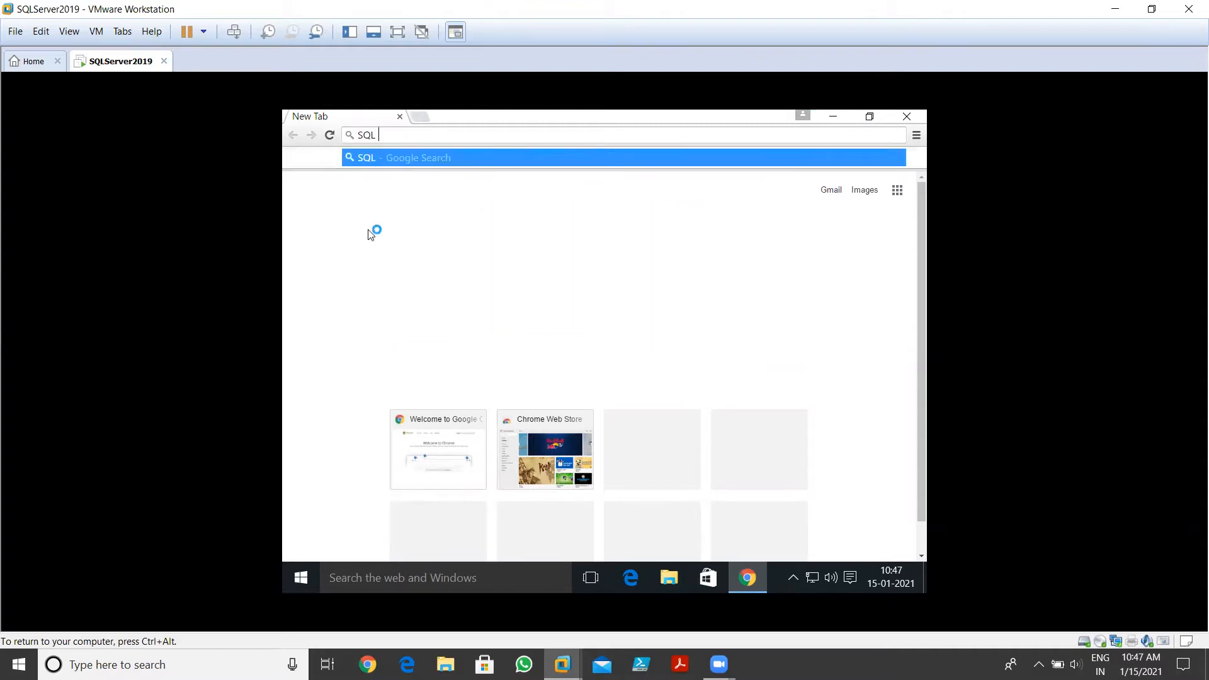
type("Server 20")
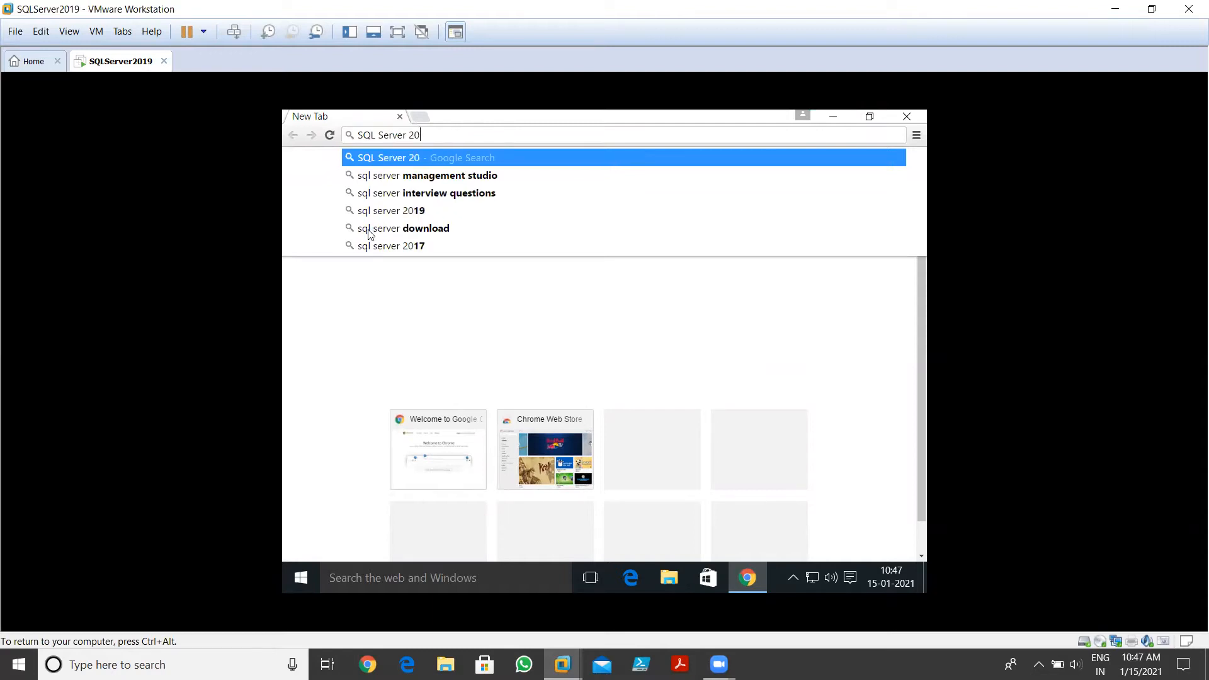
type("19 iso")
key("Return")
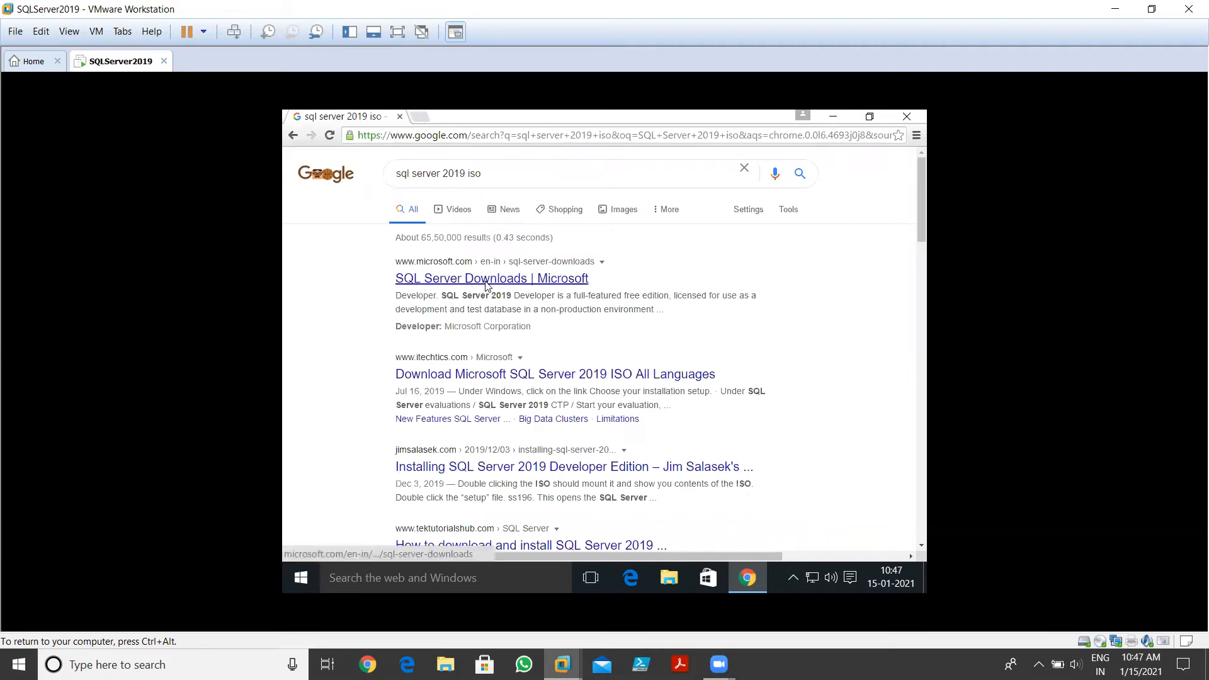
Open the Microsoft SQL Server Downloads result in a new tab and switch to it
right_click(486, 287)
left_click(520, 296)
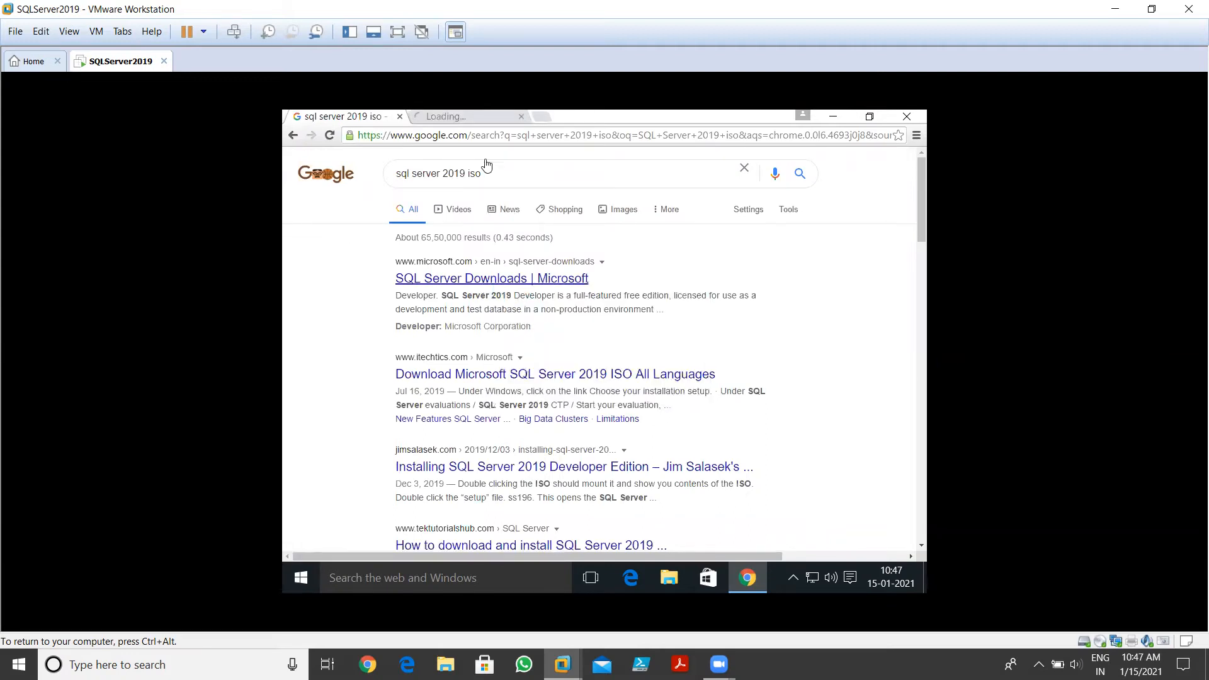
left_click(464, 118)
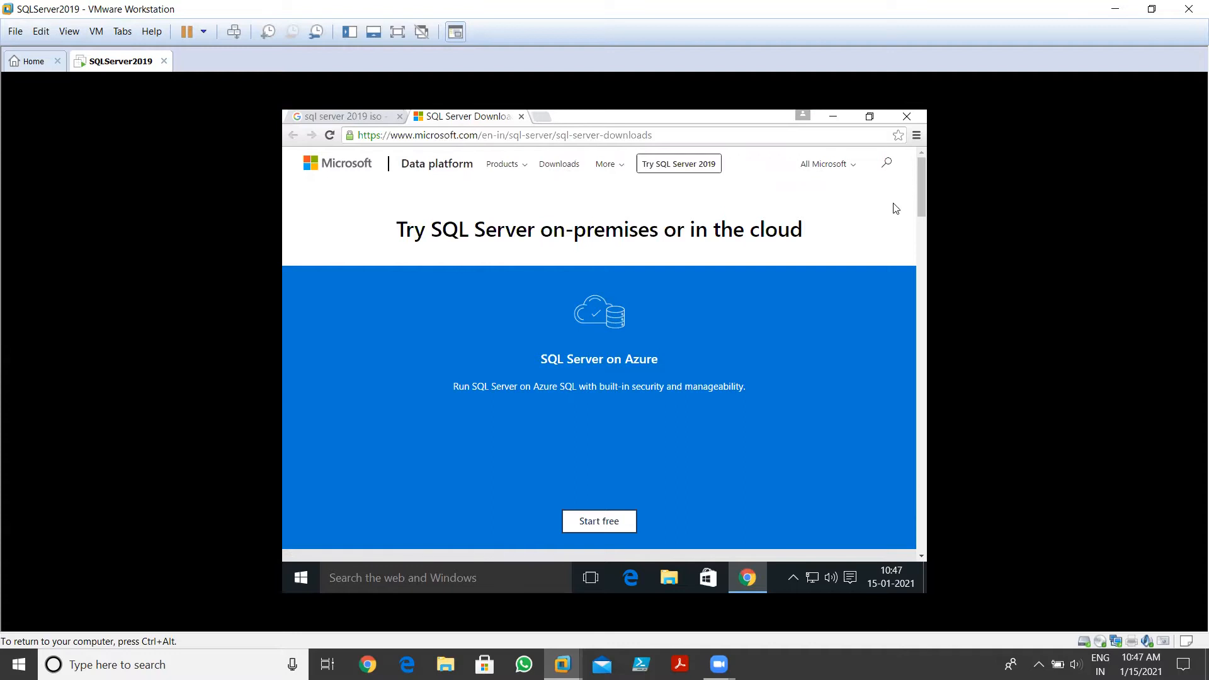
Scroll down to the Windows 'Choose your installation set-up' option and bring up its choices
scroll(920, 186, "down", 3)
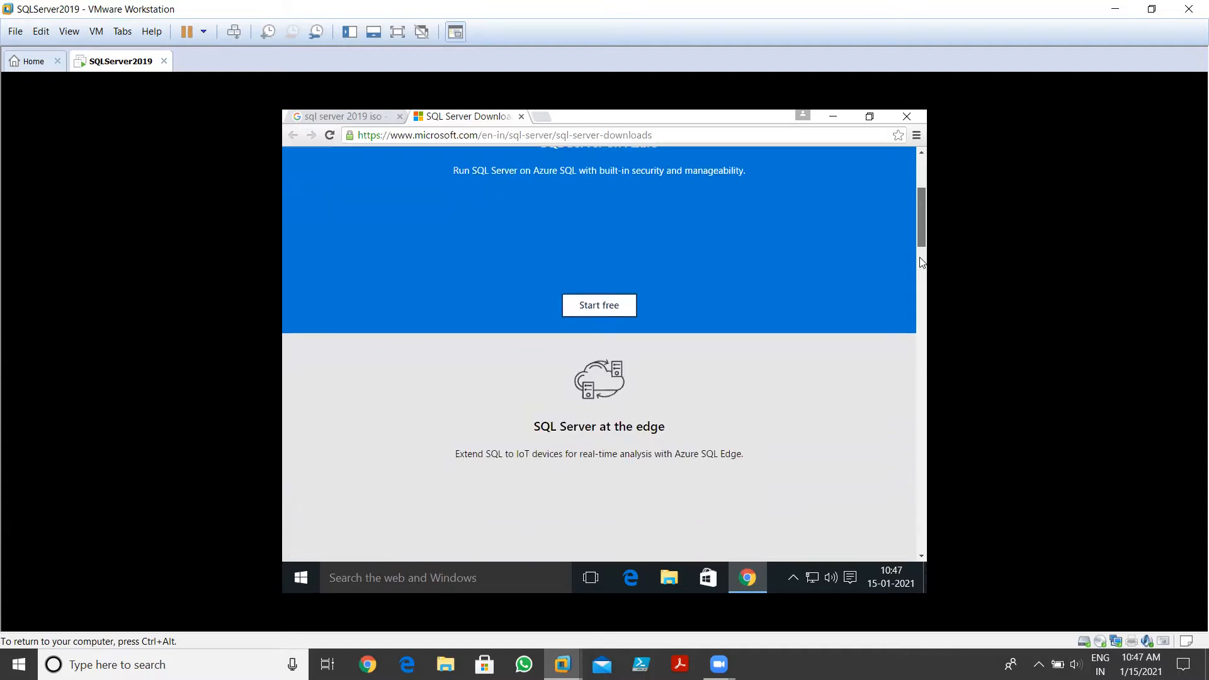
scroll(921, 262, "down", 10)
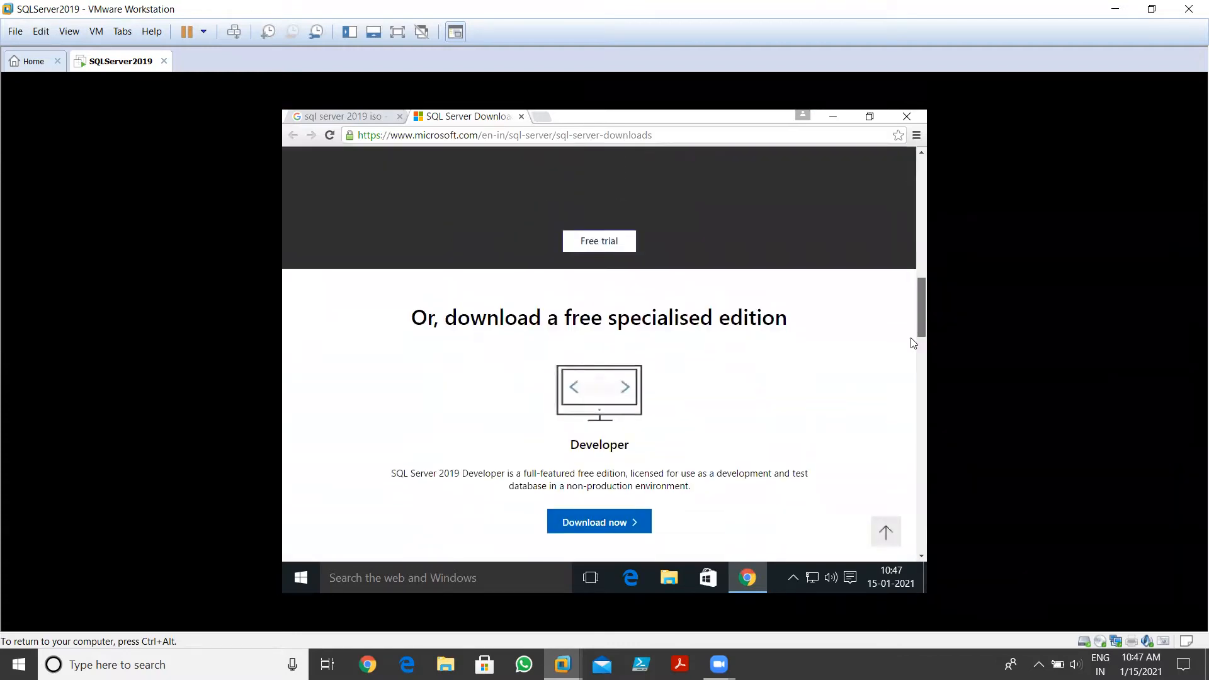
scroll(914, 332, "down", 3)
scroll(914, 332, "up", 2)
scroll(913, 329, "down", 6)
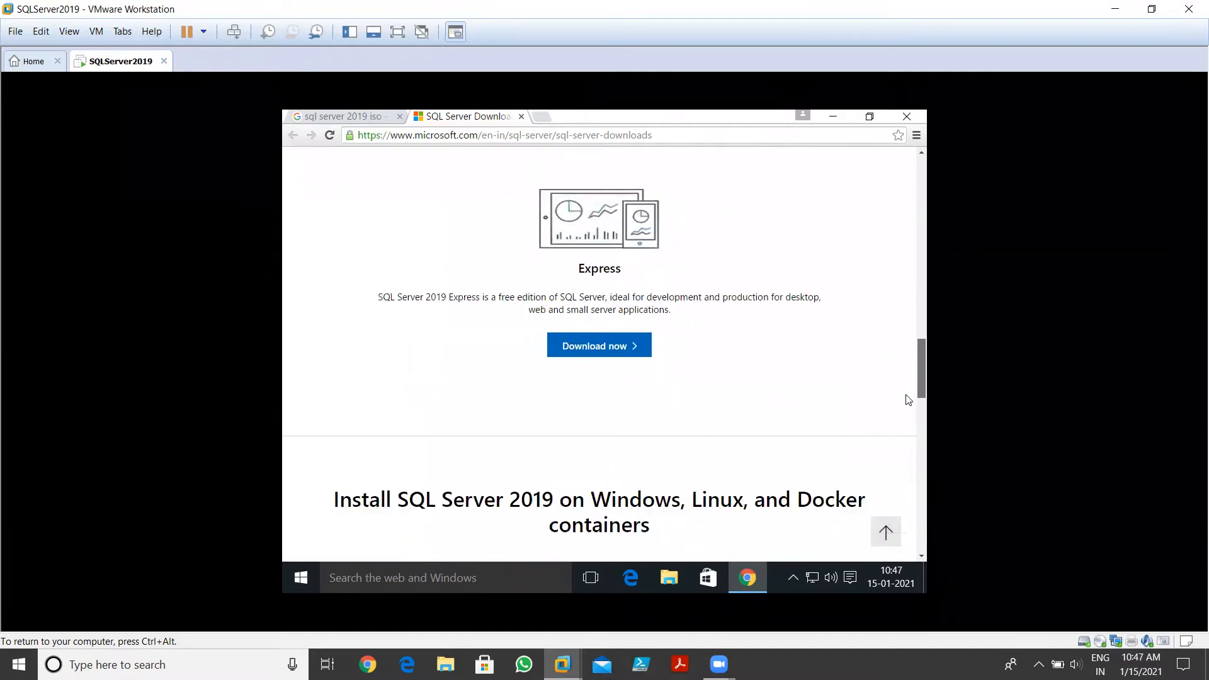
scroll(908, 395, "down", 3)
scroll(908, 395, "down", 3)
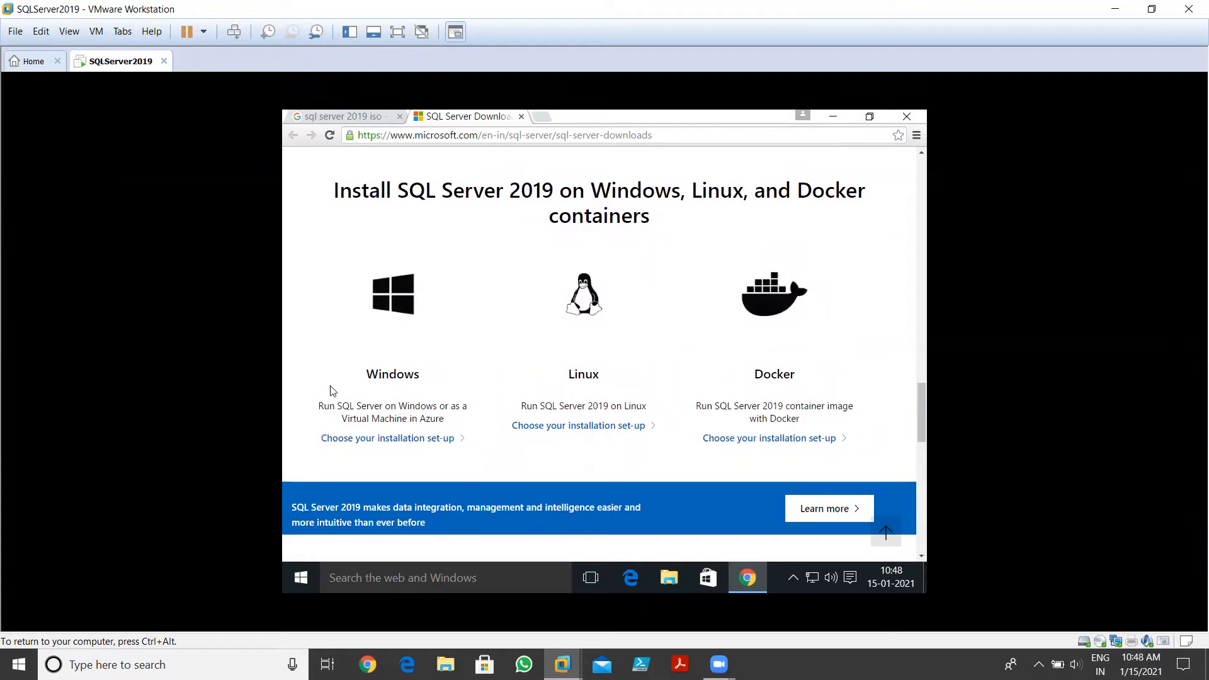
left_click(367, 440)
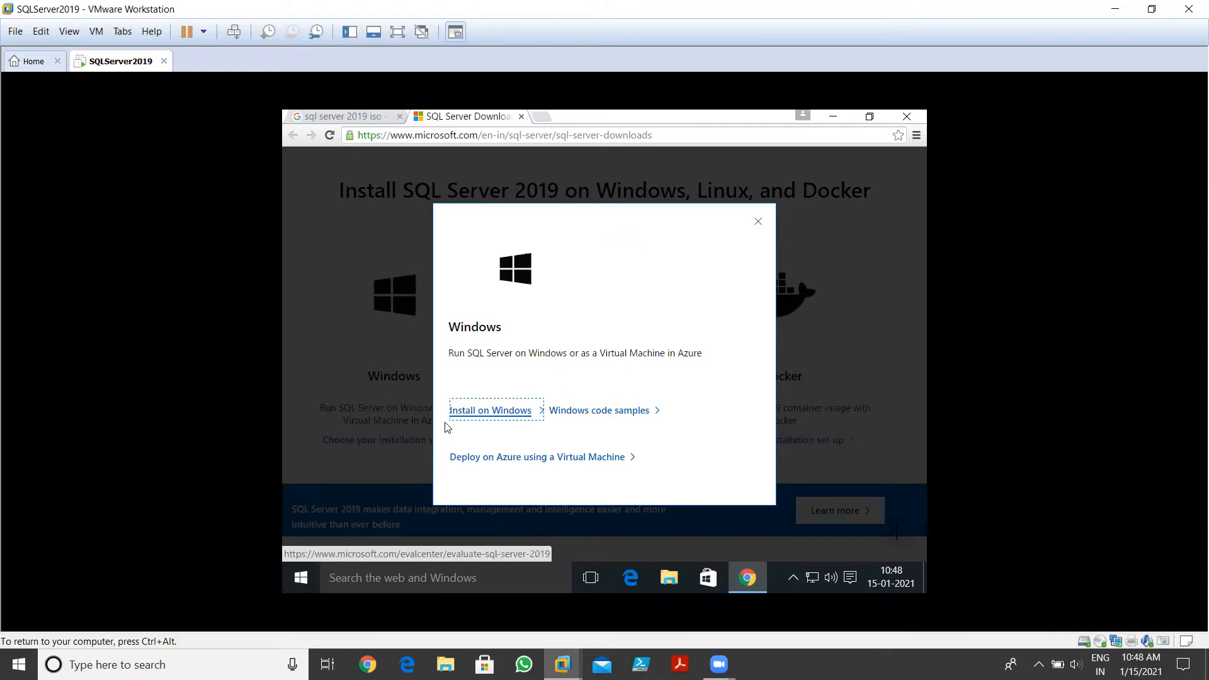
Choose Install on Windows, continue with the EXE option to the registration form, then minimize Chrome
left_click(508, 415)
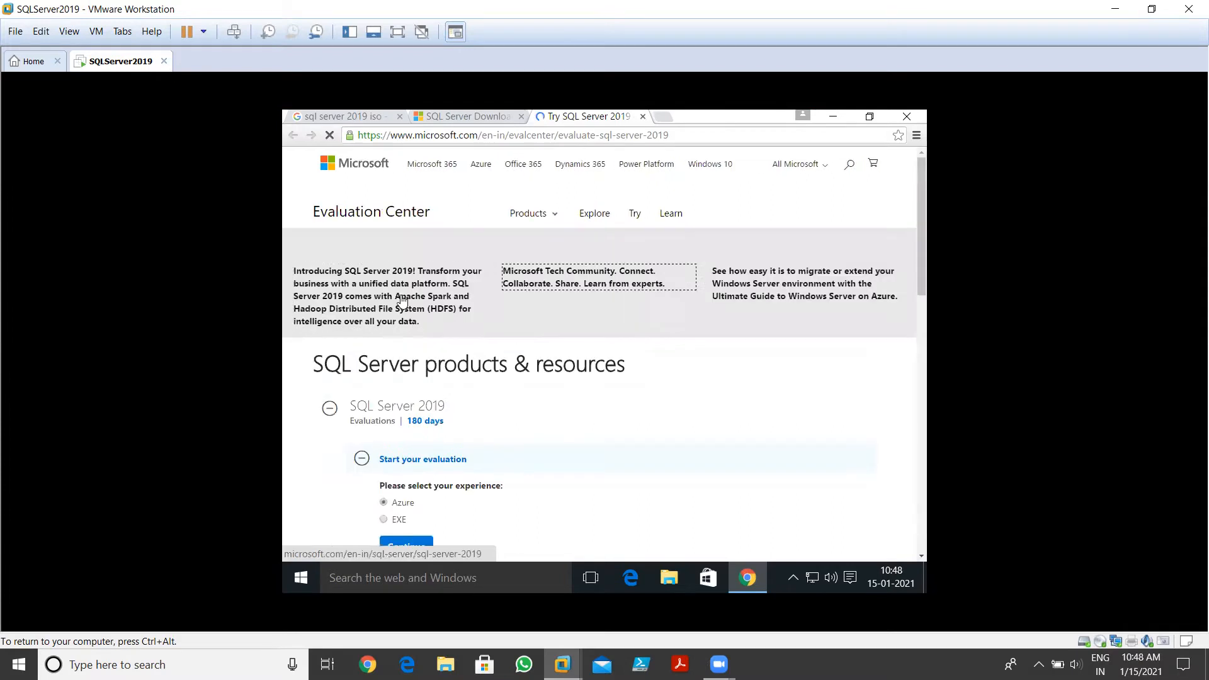
scroll(817, 315, "down", 5)
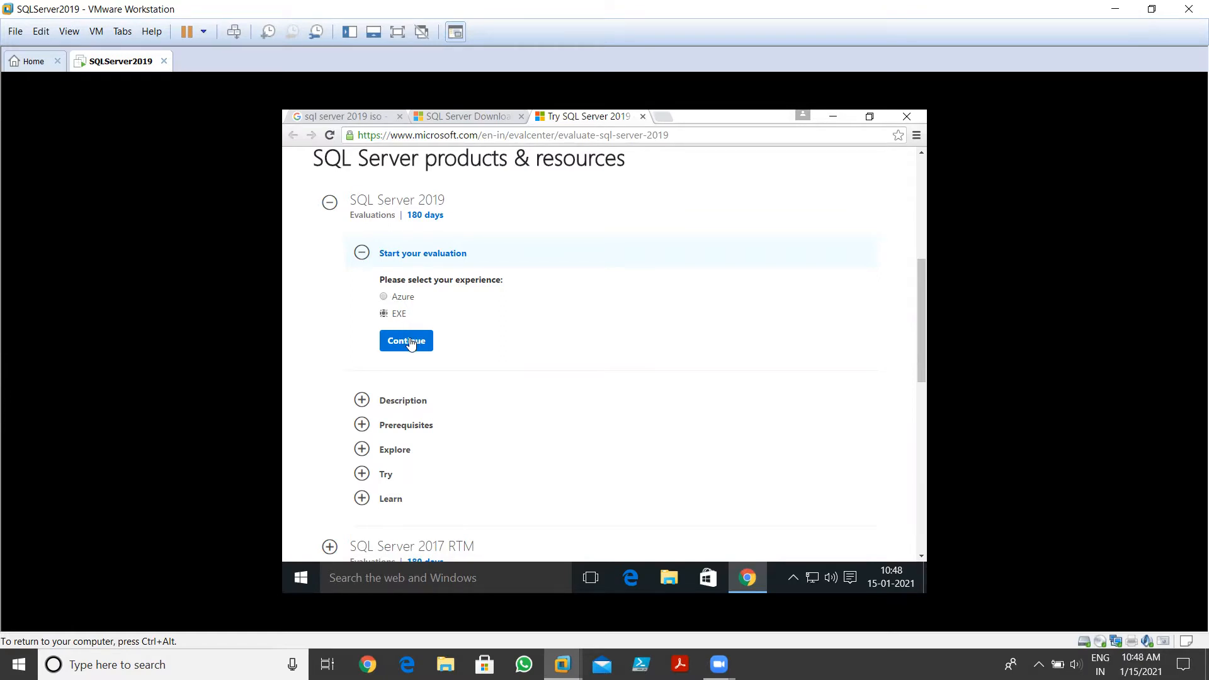
left_click(410, 341)
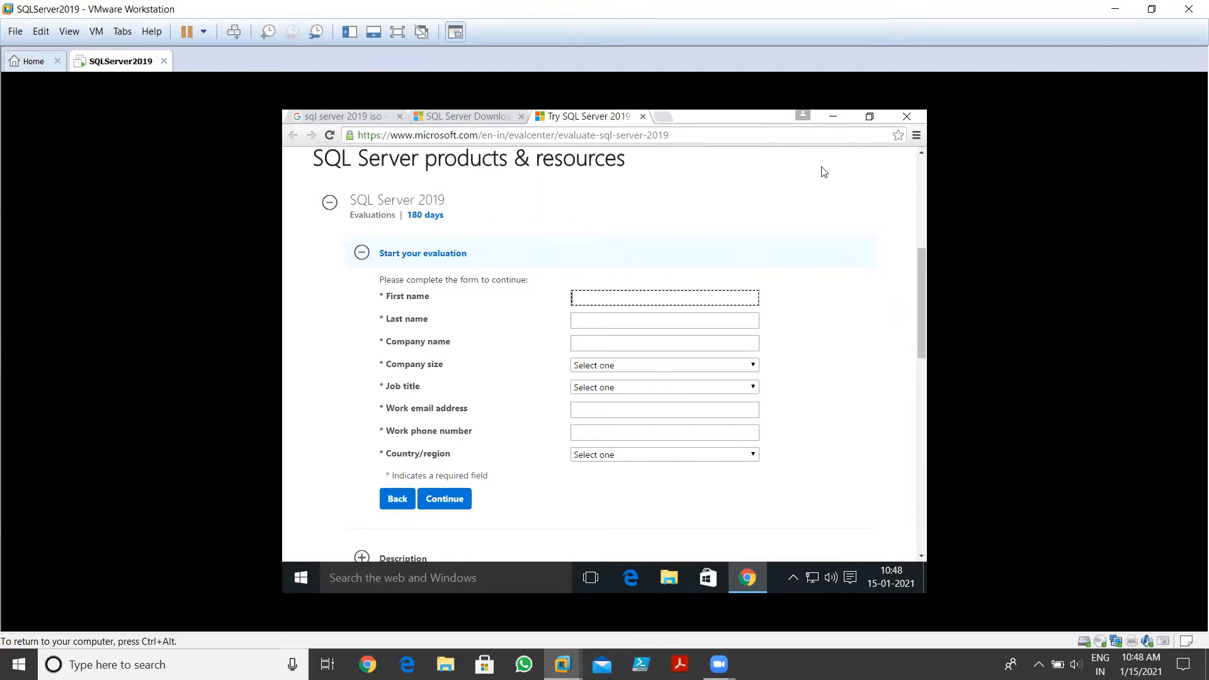
left_click(834, 119)
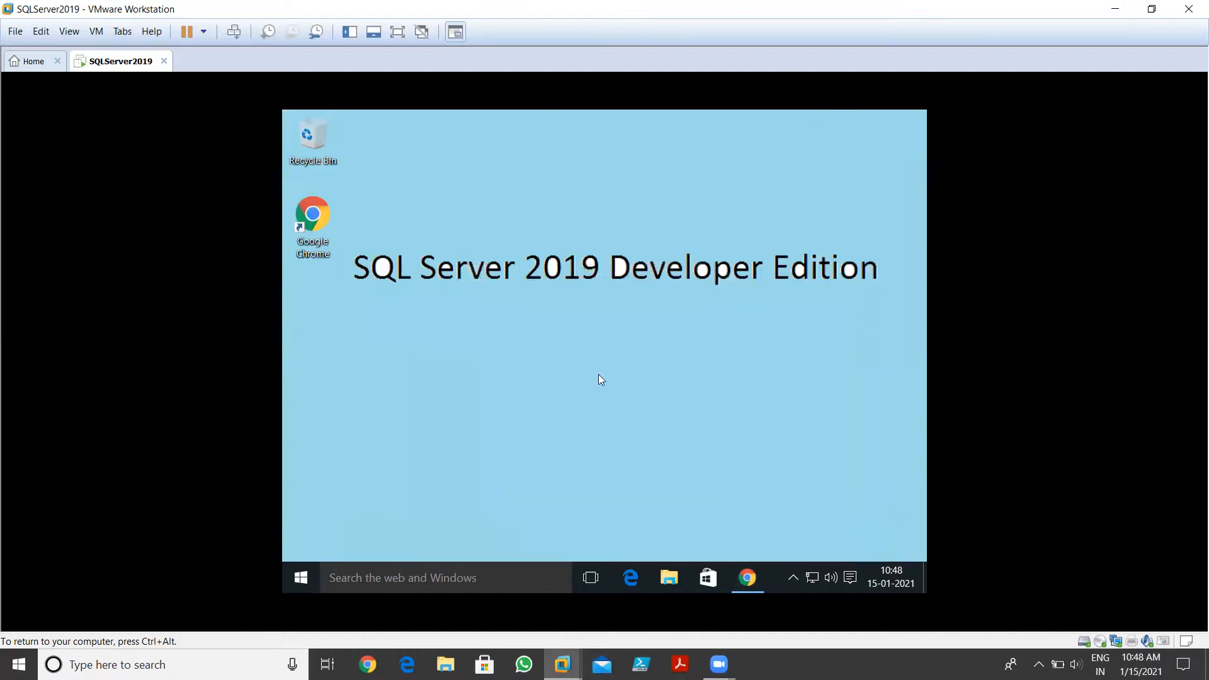
Open File Explorer at the C:\SQLServer2019 folder
left_click(668, 578)
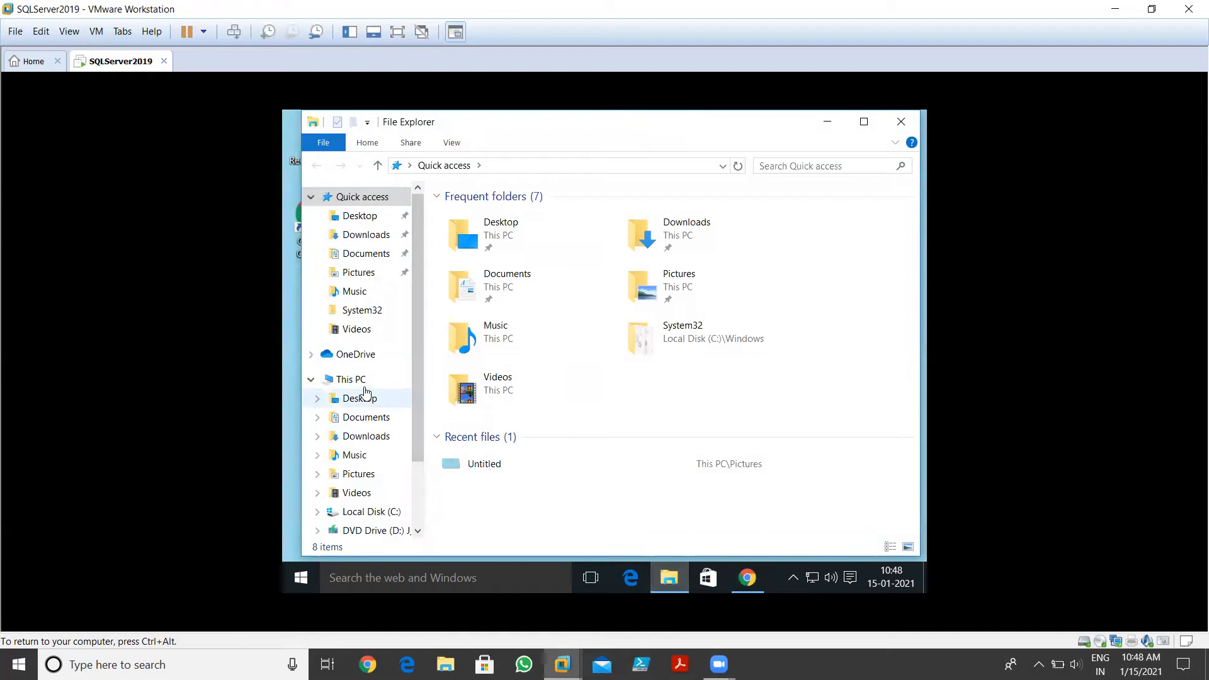
left_click(353, 380)
double_click(538, 400)
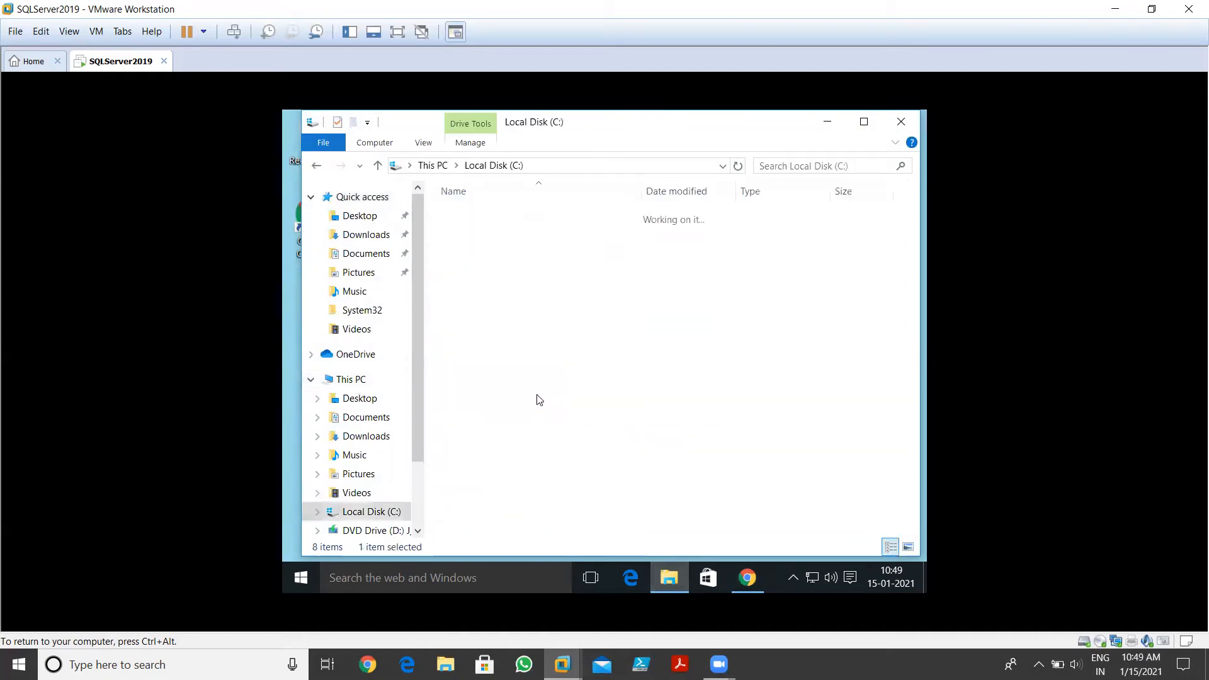
double_click(481, 264)
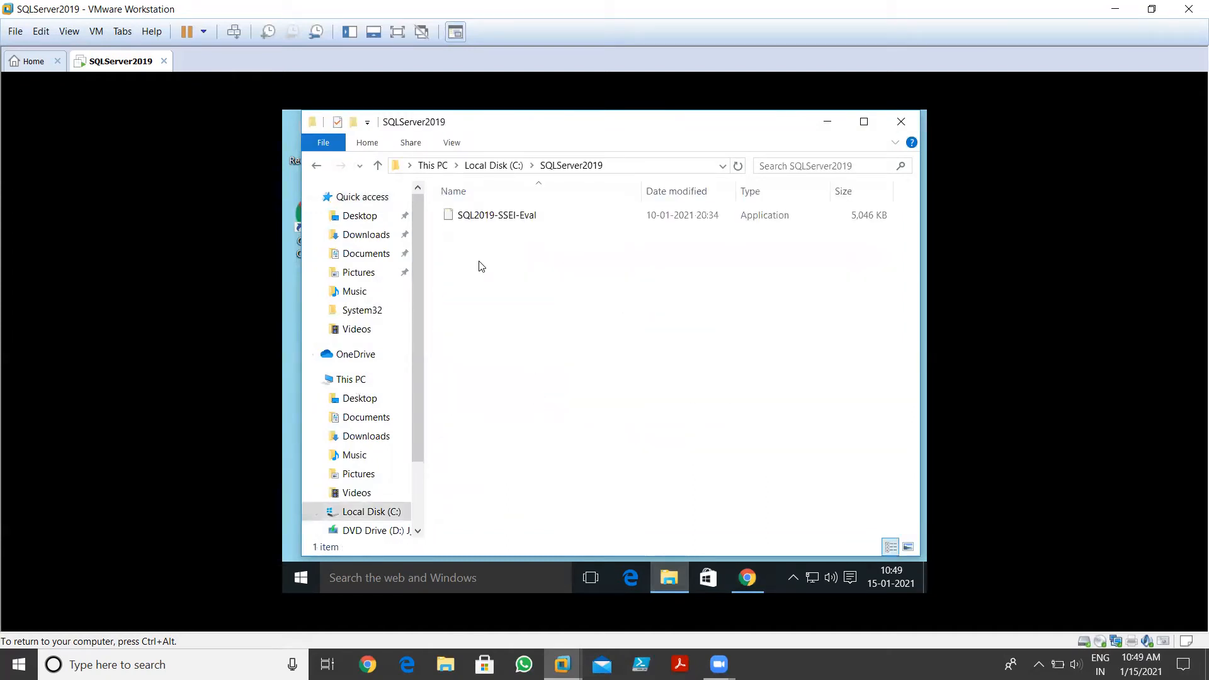
Check the SQL2019-SSEI-Eval installer's file properties, then close them
right_click(525, 217)
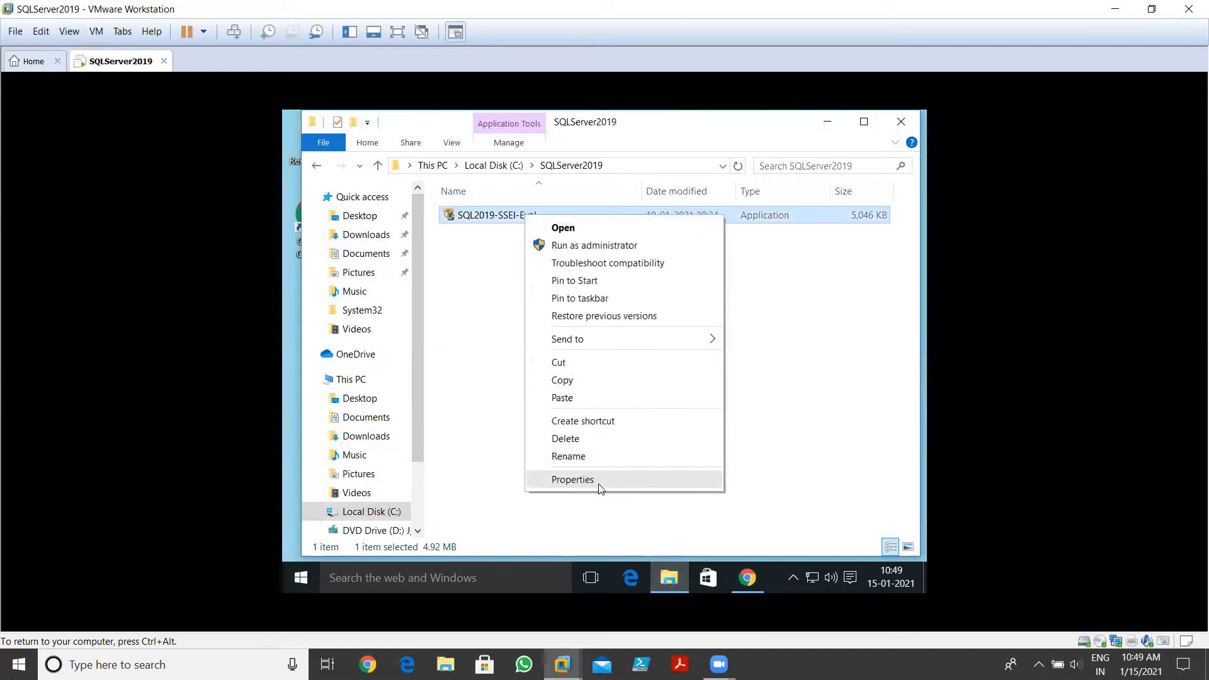
left_click(599, 482)
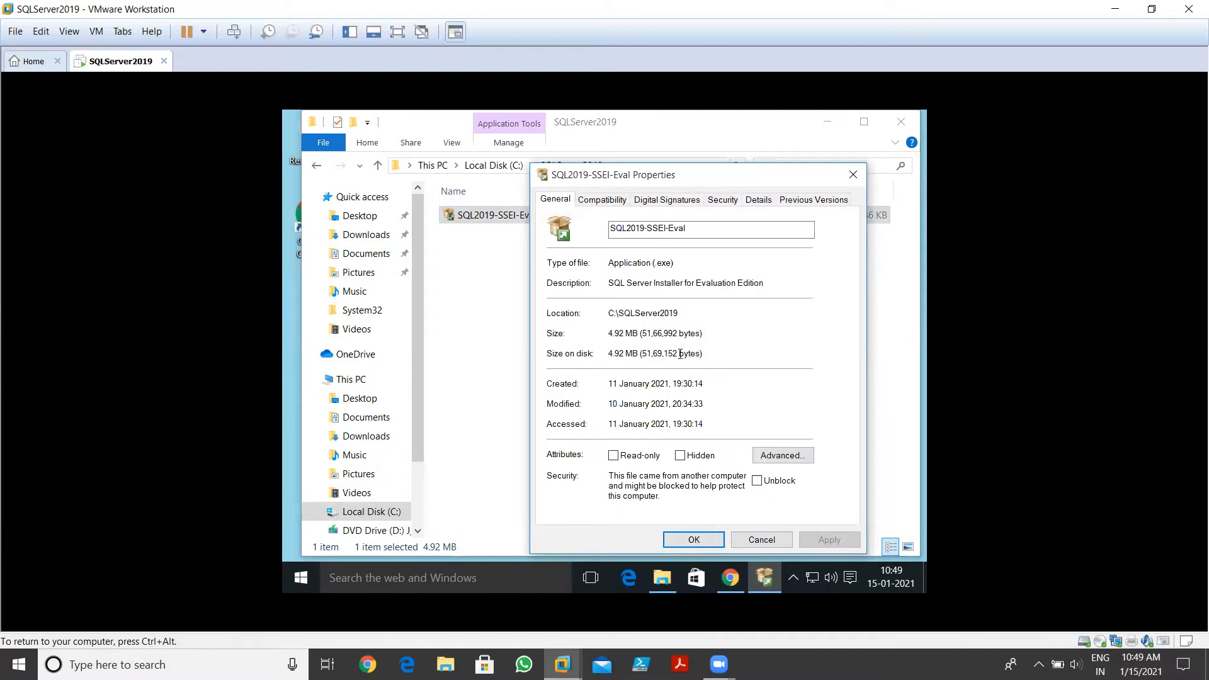
left_click(854, 175)
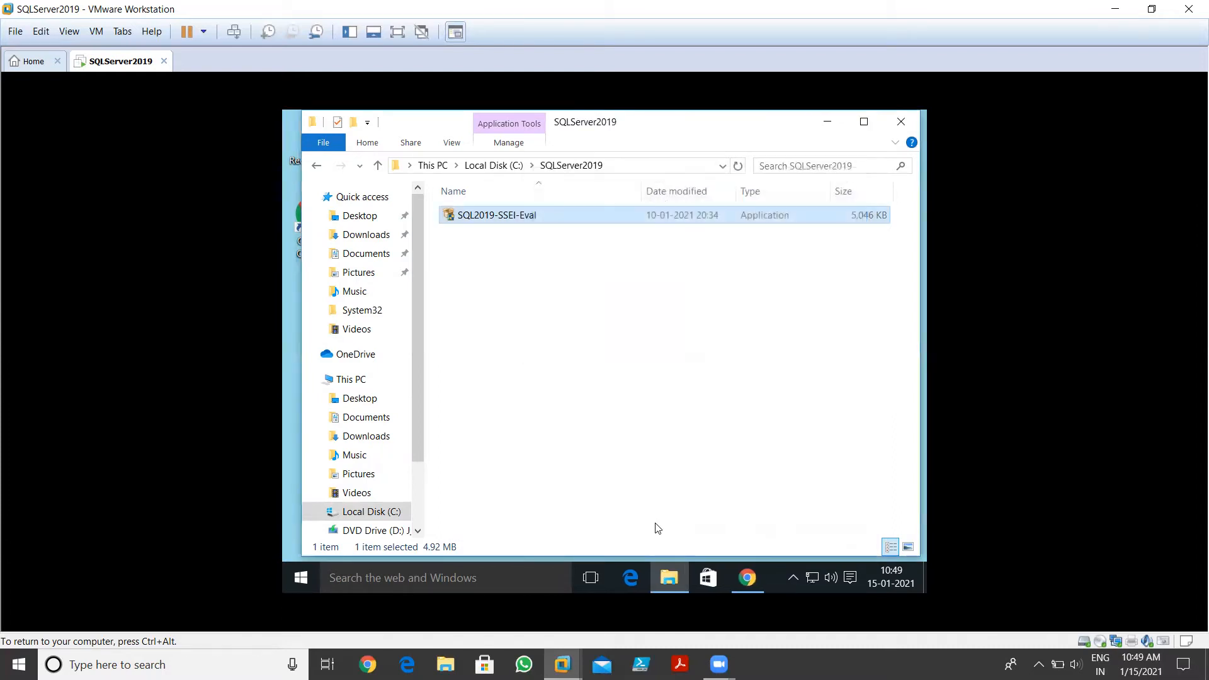
Put Chrome away, reopen SQLServer2019 from Local Disk (C:), and maximize Explorer
left_click(734, 576)
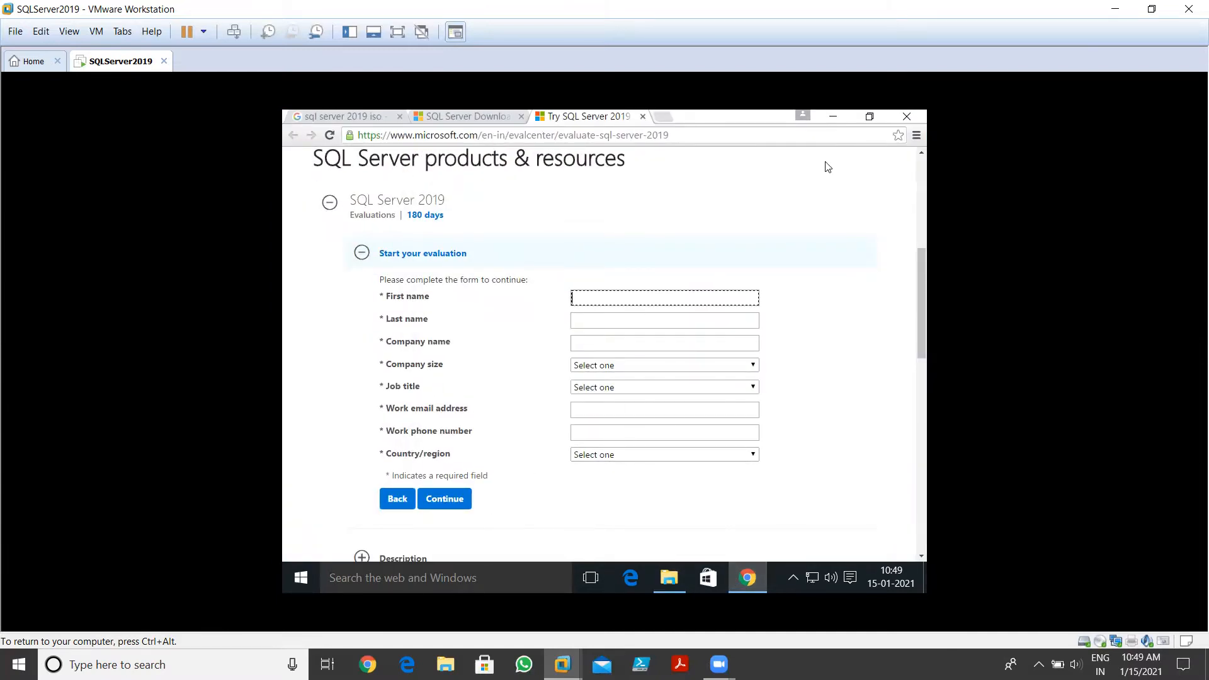
left_click(832, 117)
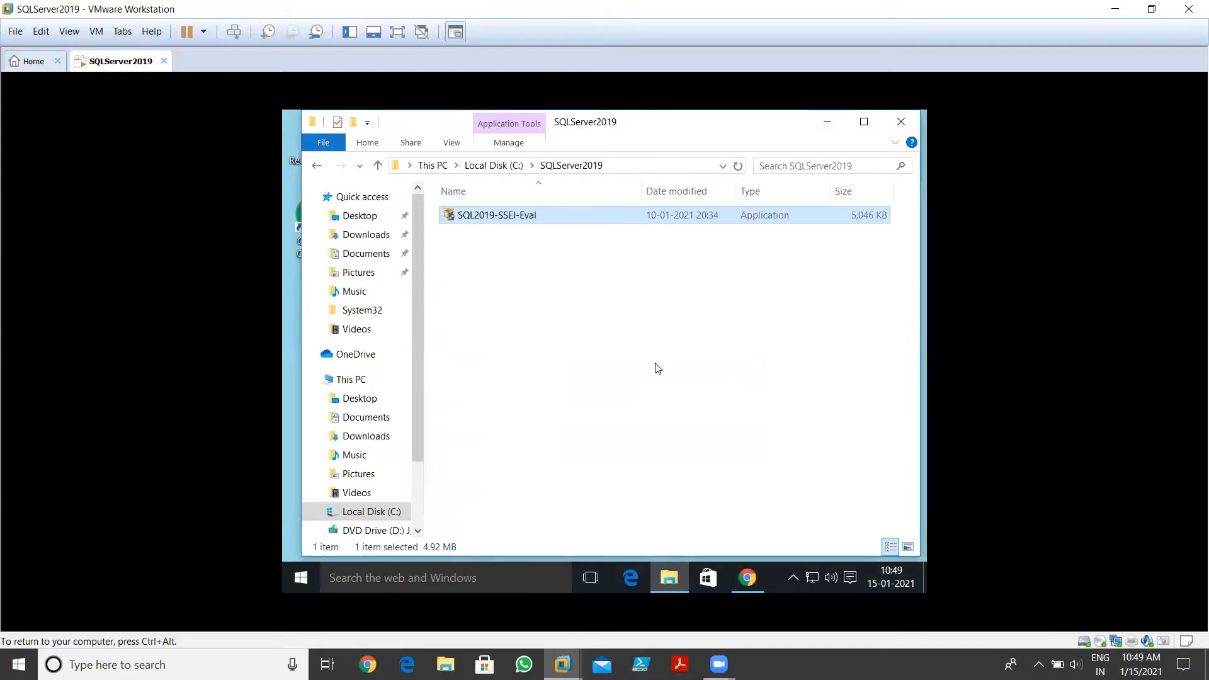
left_click(747, 578)
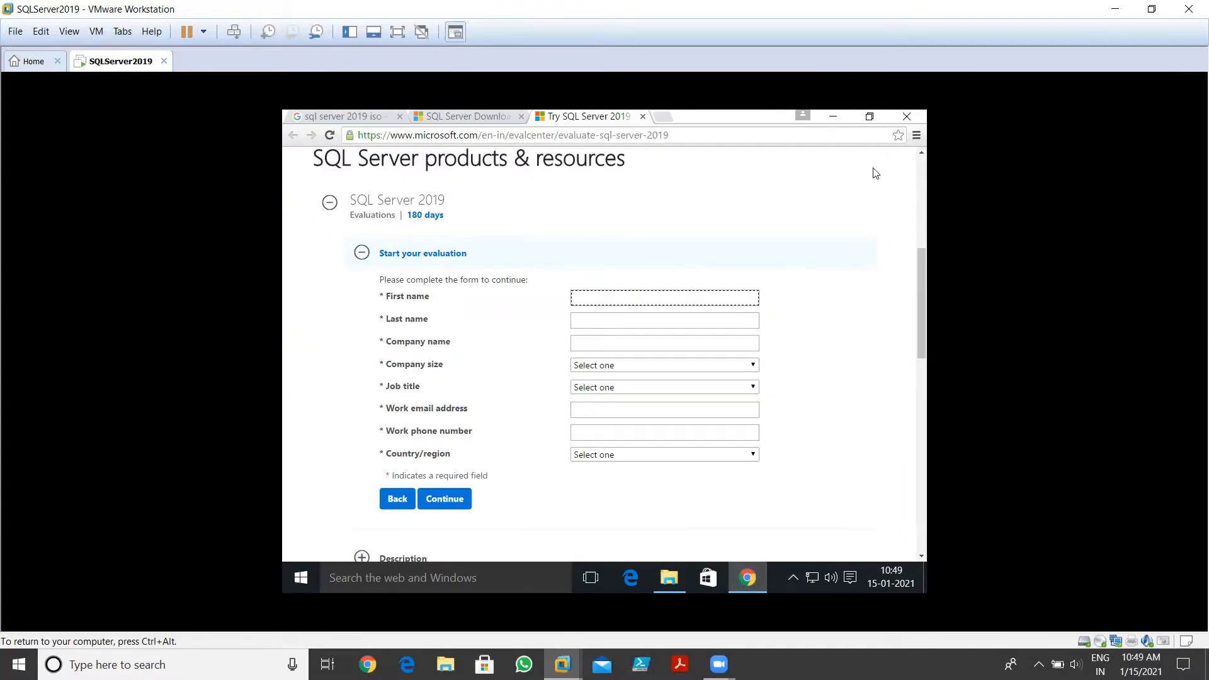
left_click(833, 117)
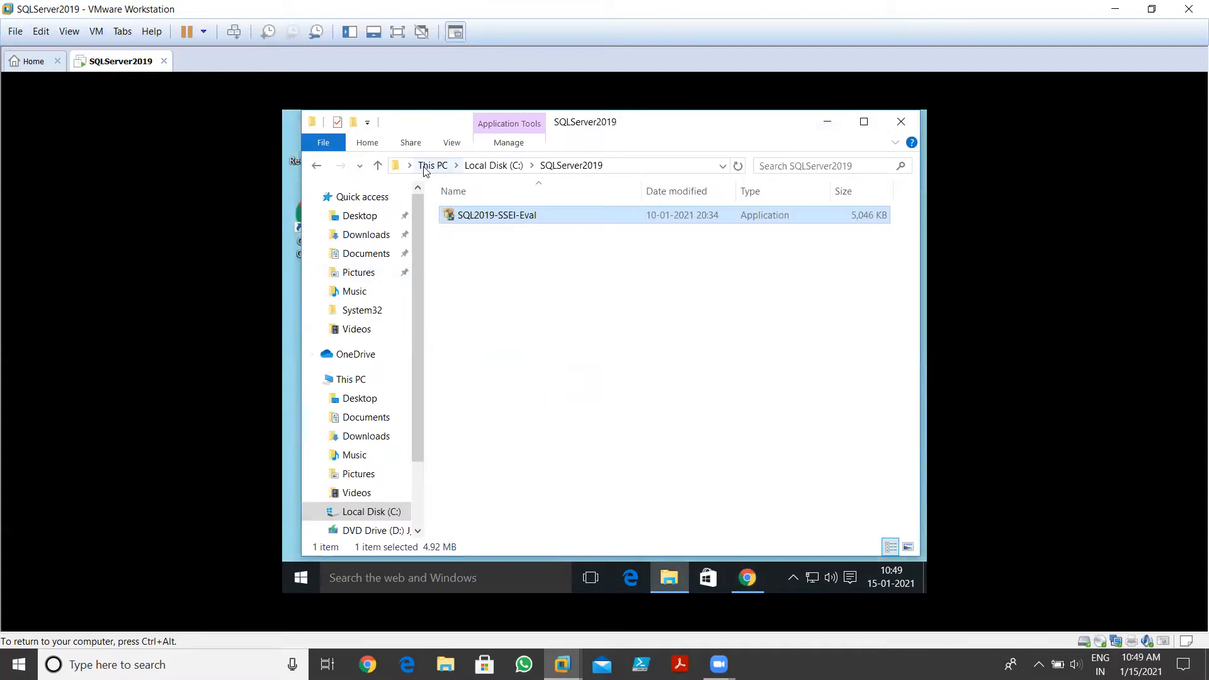
left_click(484, 167)
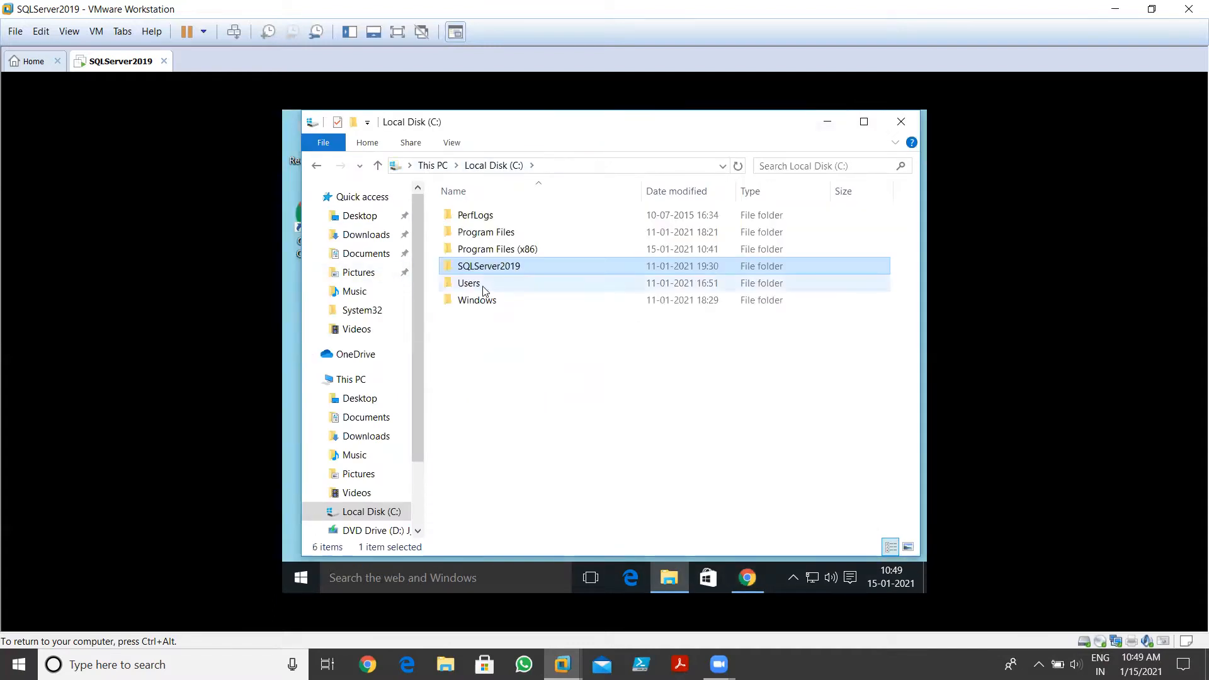
double_click(507, 271)
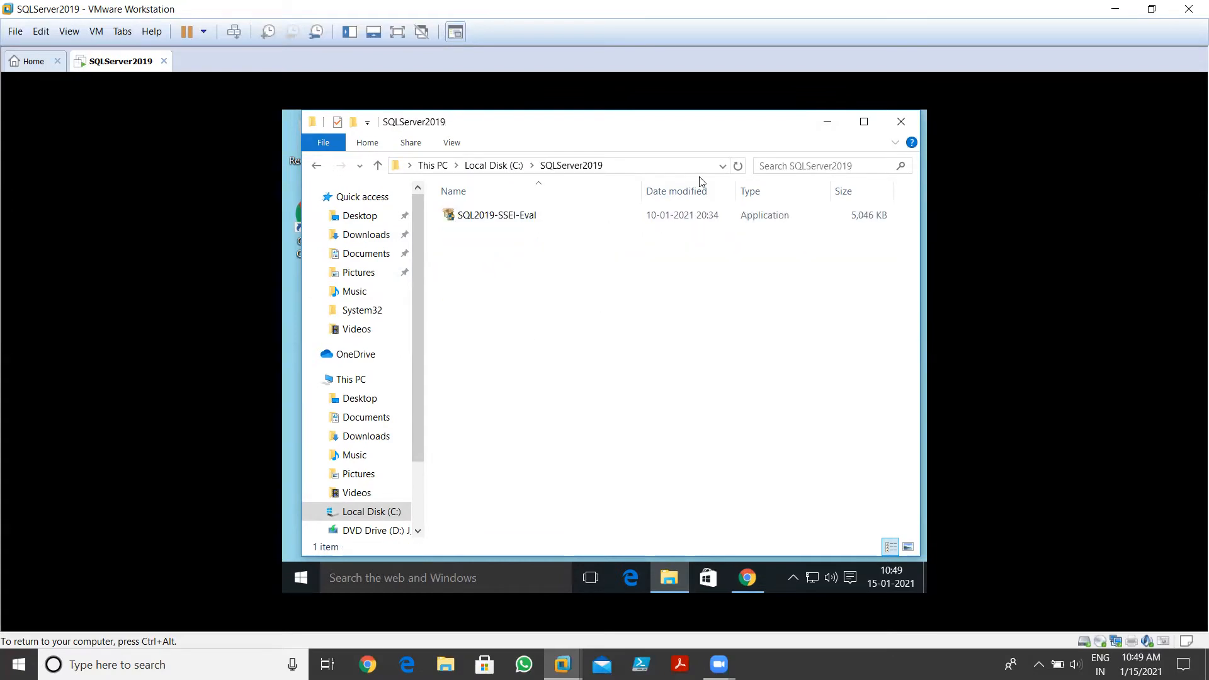
left_click(864, 122)
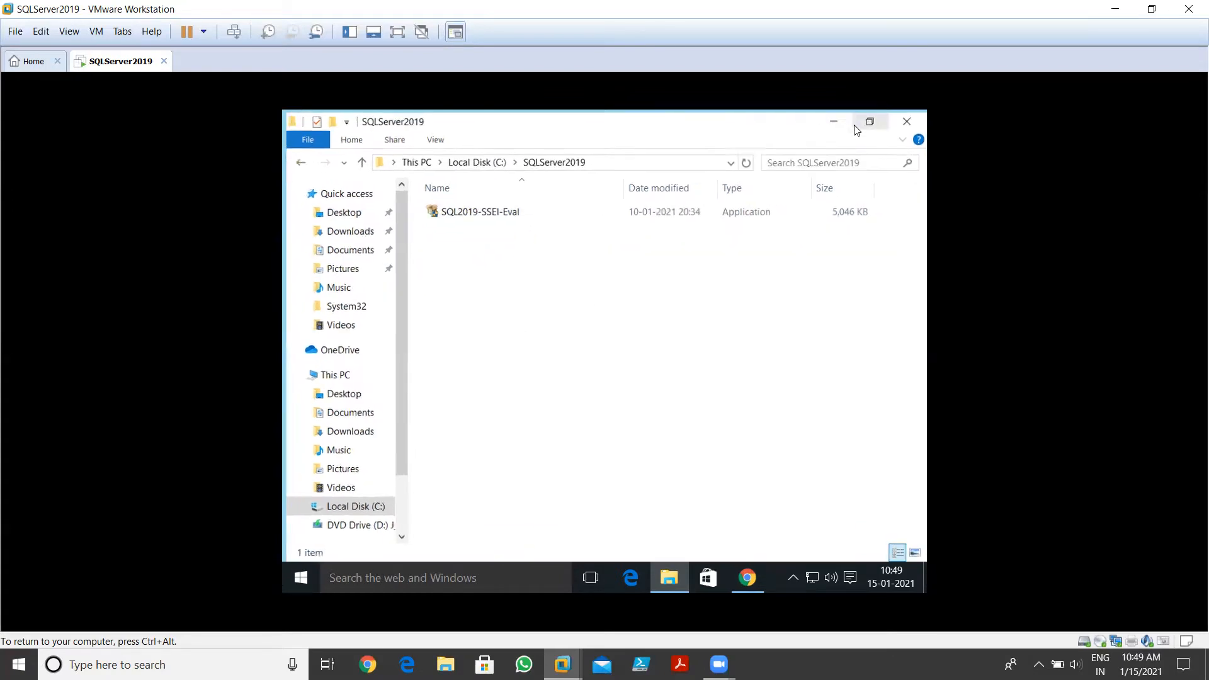
Run SQL2019-SSEI-Eval with administrator approval and refresh the desktop while setup loads
double_click(448, 209)
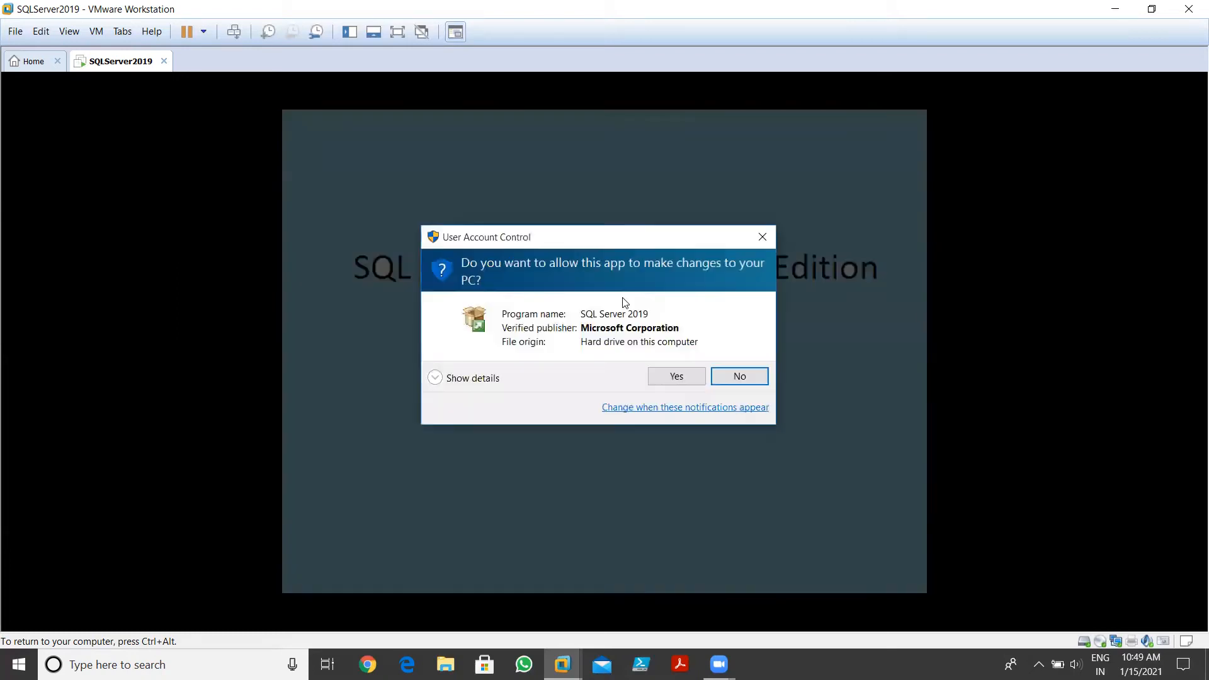
left_click(689, 378)
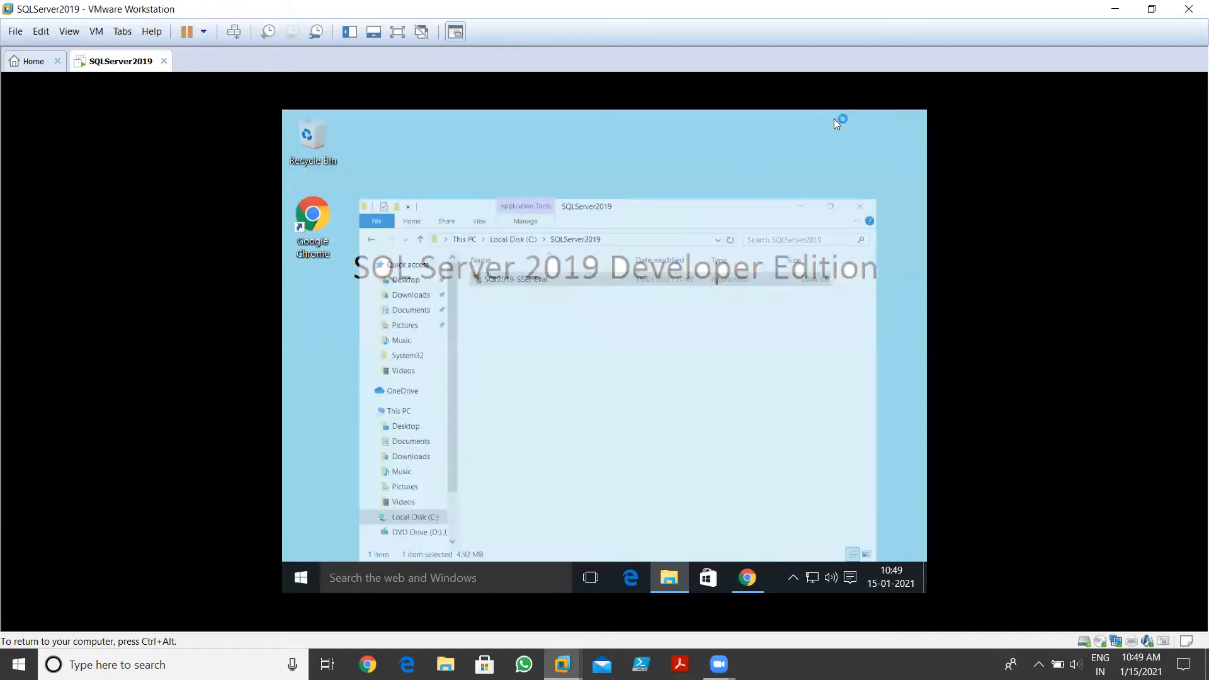
right_click(557, 215)
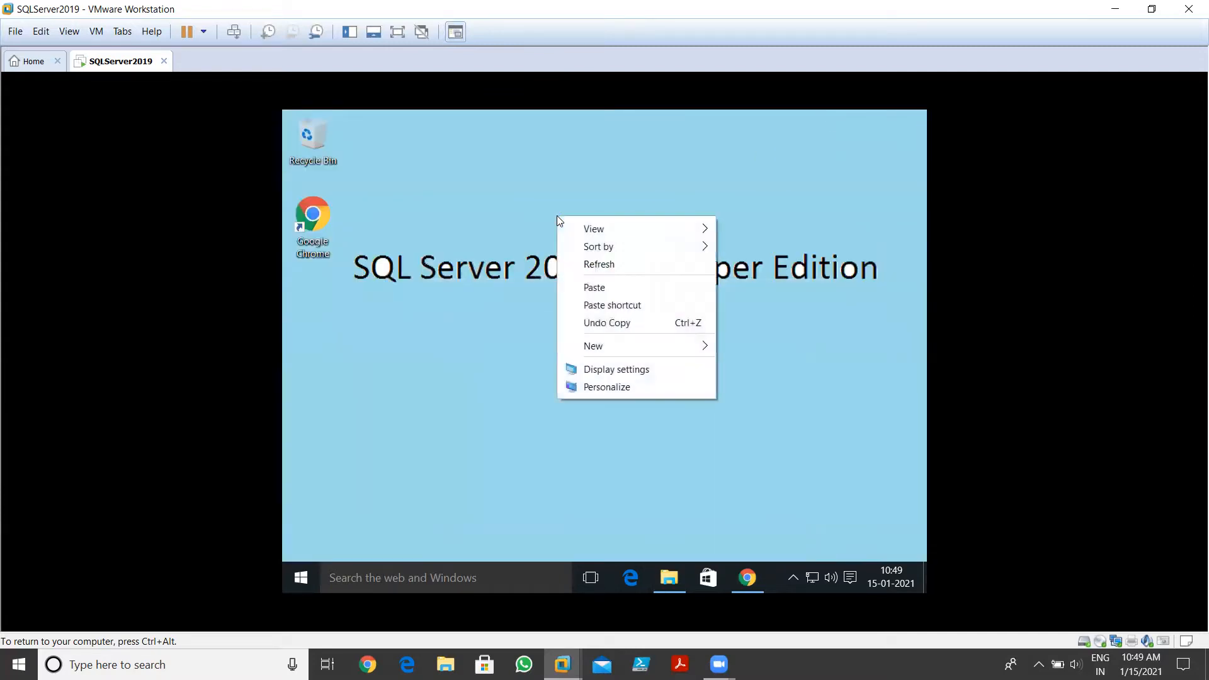
left_click(630, 274)
right_click(553, 341)
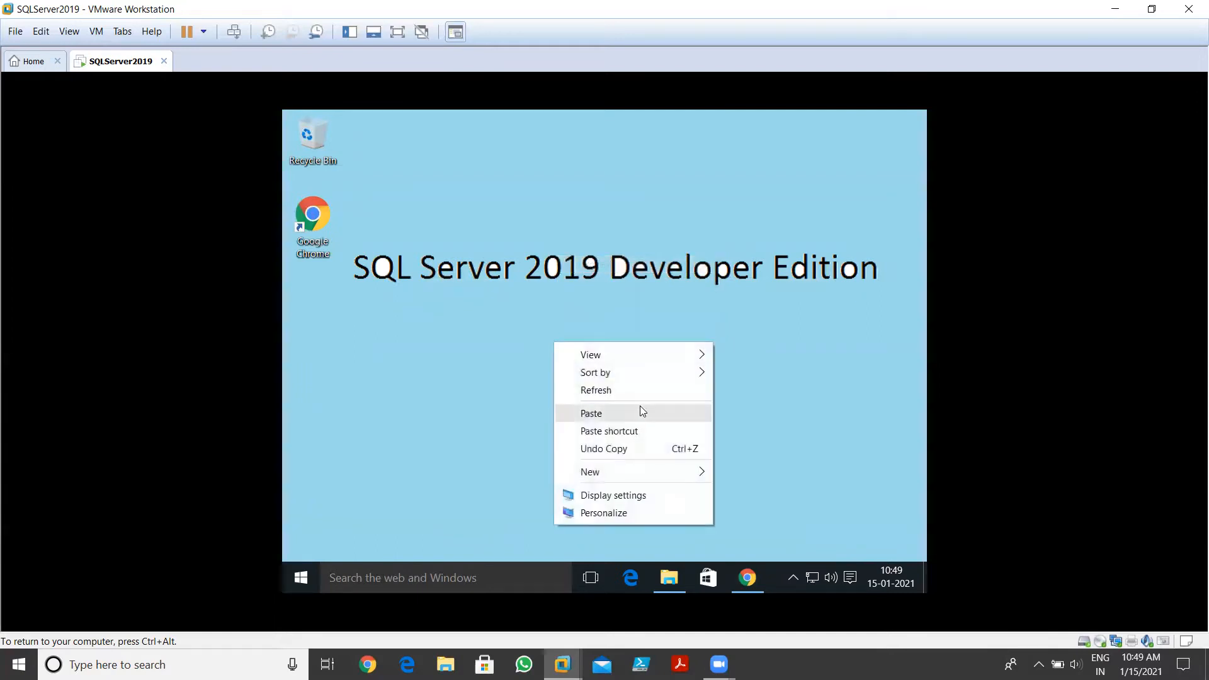
left_click(635, 390)
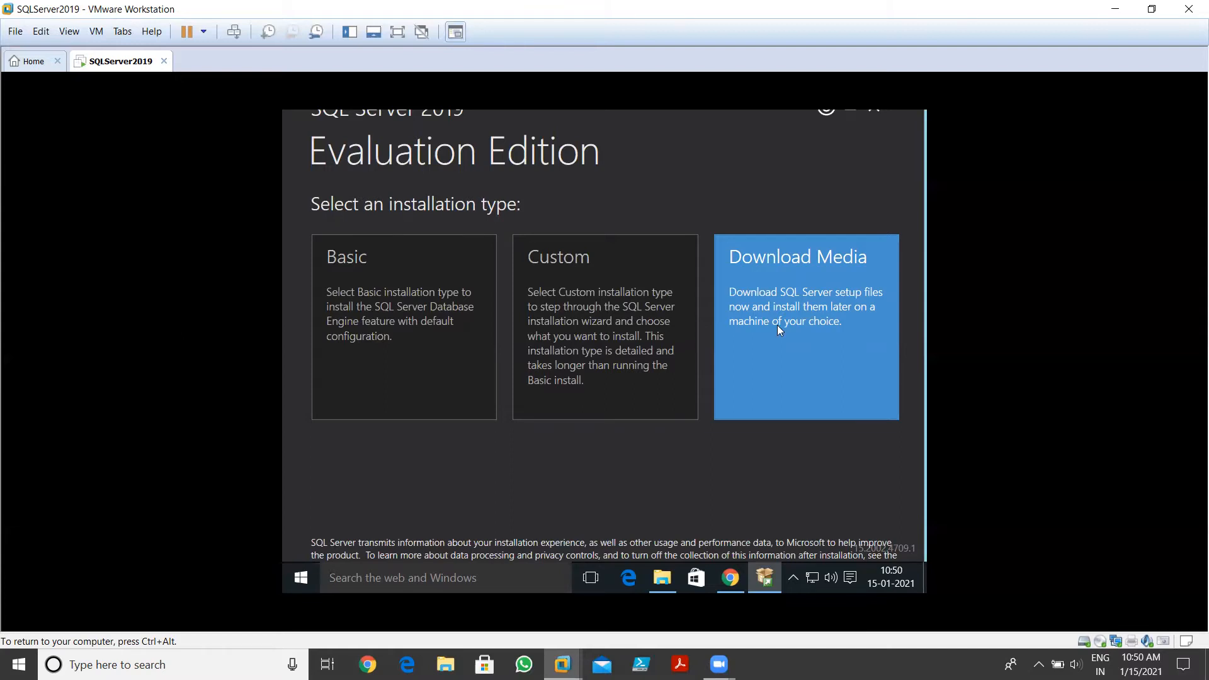
Download the English ISO setup media into C:\SQLServer2019
left_click(821, 322)
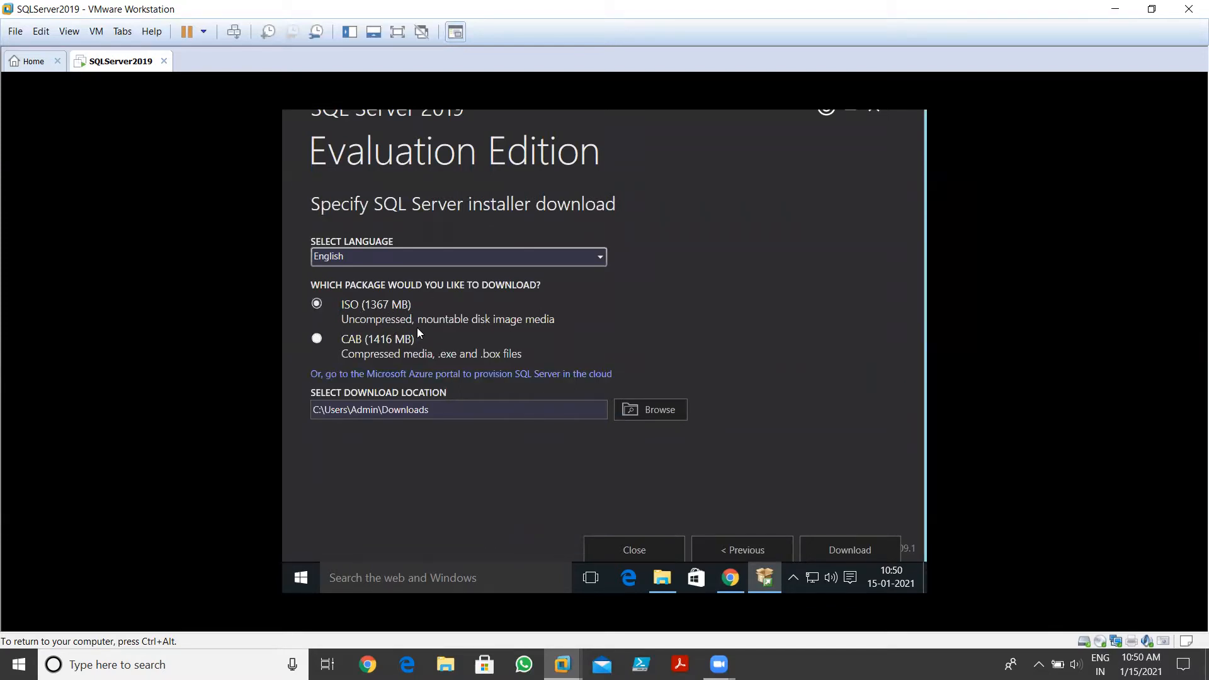
left_click(651, 409)
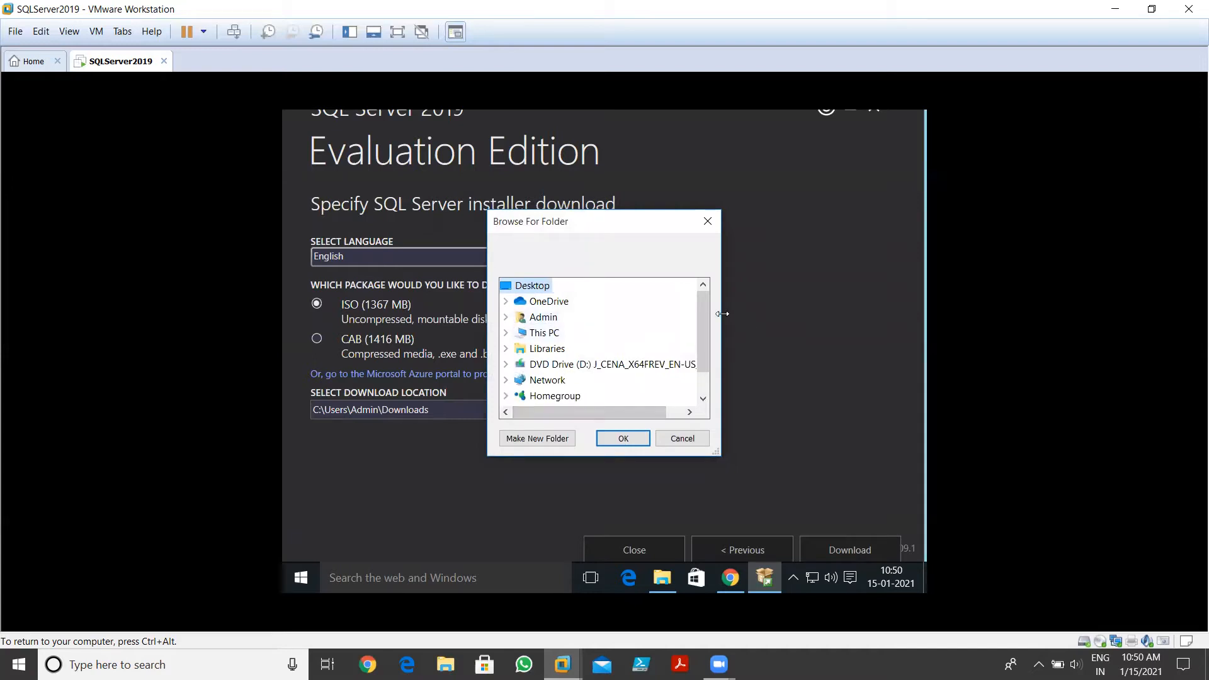
left_click_drag(704, 360, 704, 381)
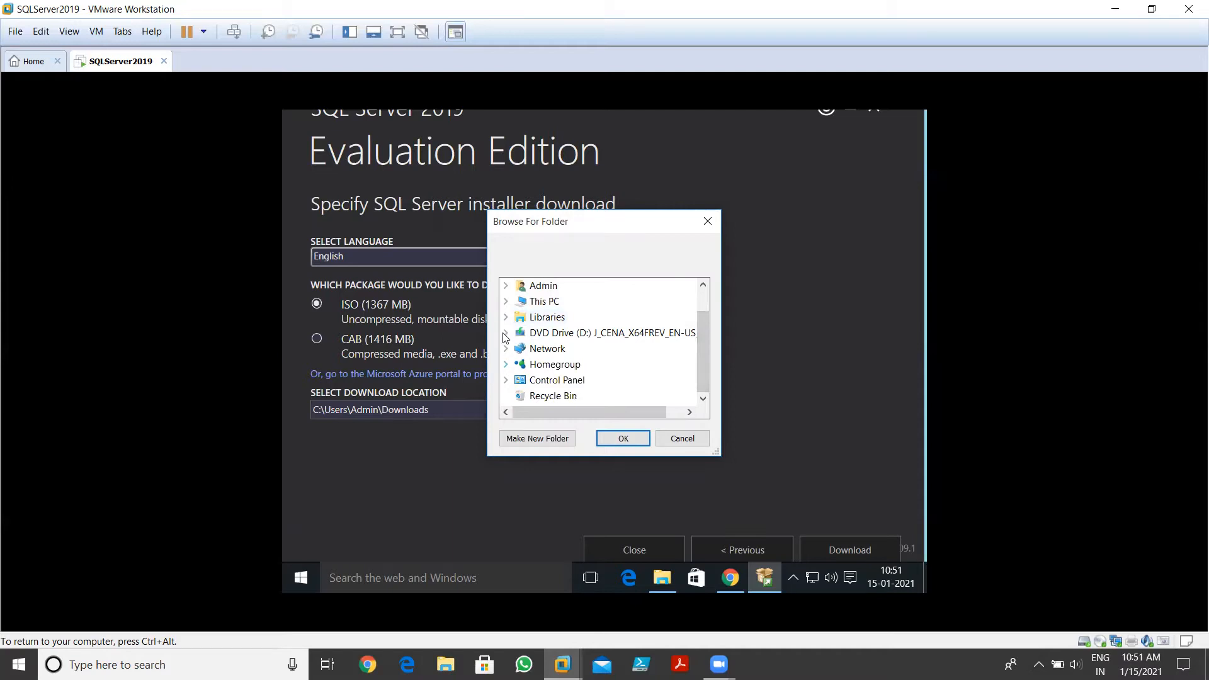
double_click(540, 303)
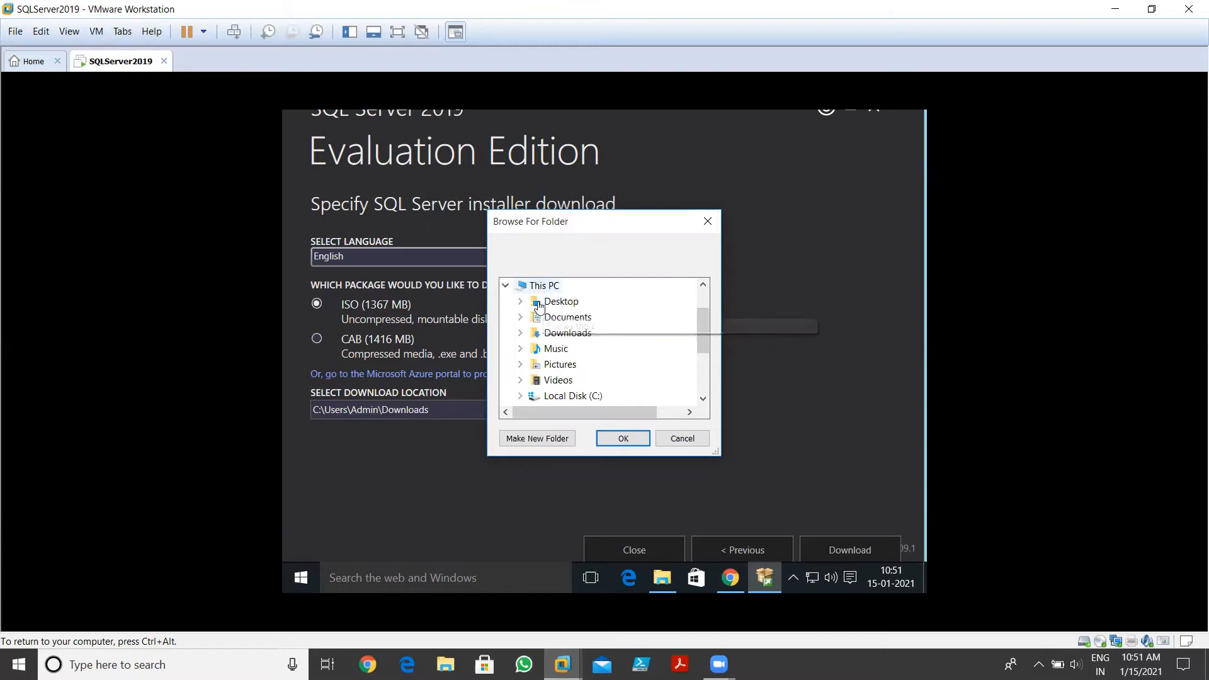
double_click(564, 395)
left_click(604, 365)
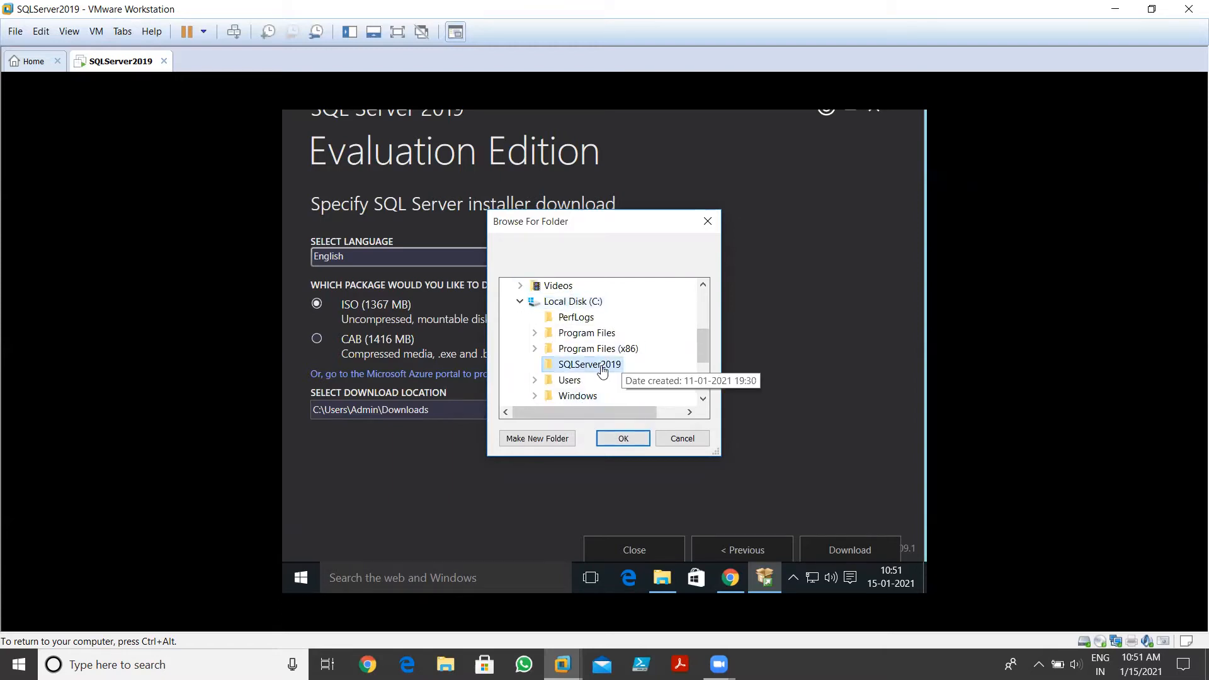
left_click(625, 444)
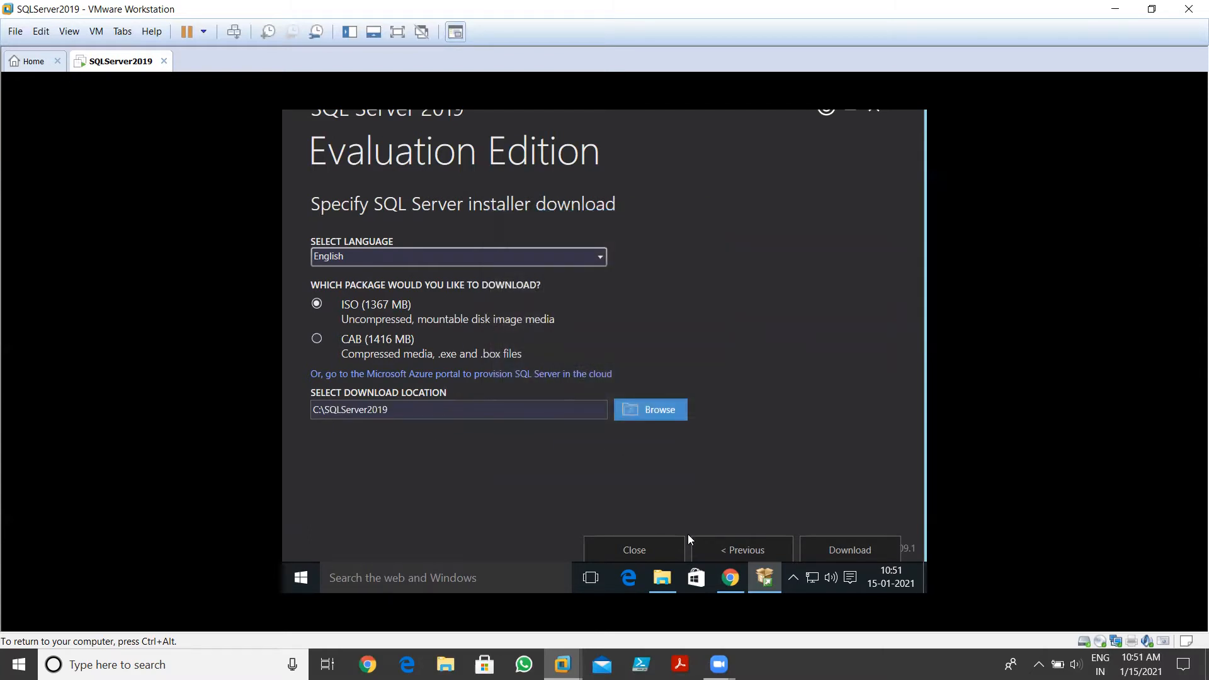
left_click(878, 551)
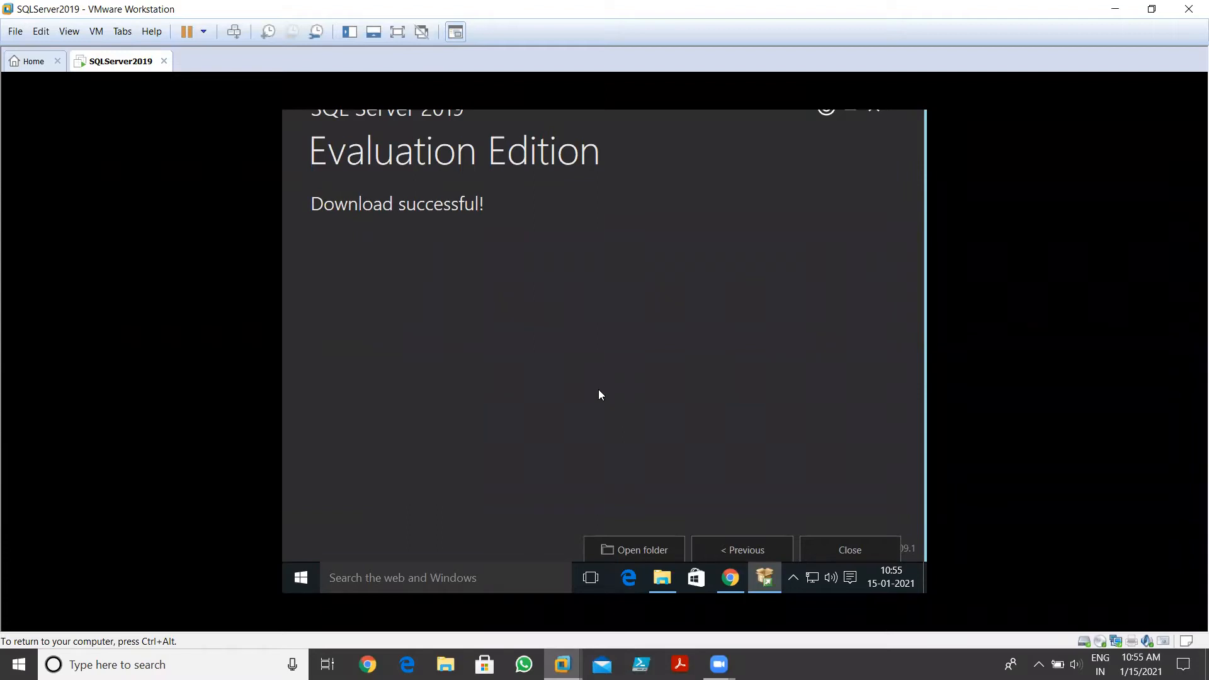
Exit the installer after the successful download and bring up File Explorer
left_click(845, 541)
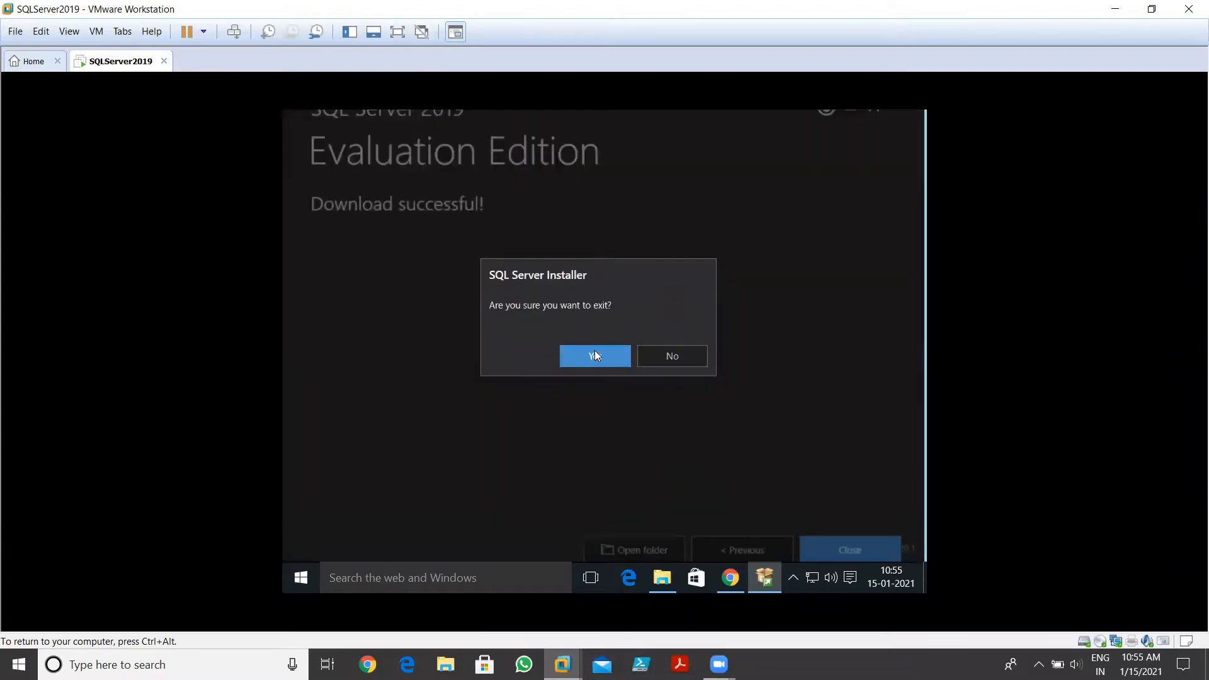
left_click(594, 351)
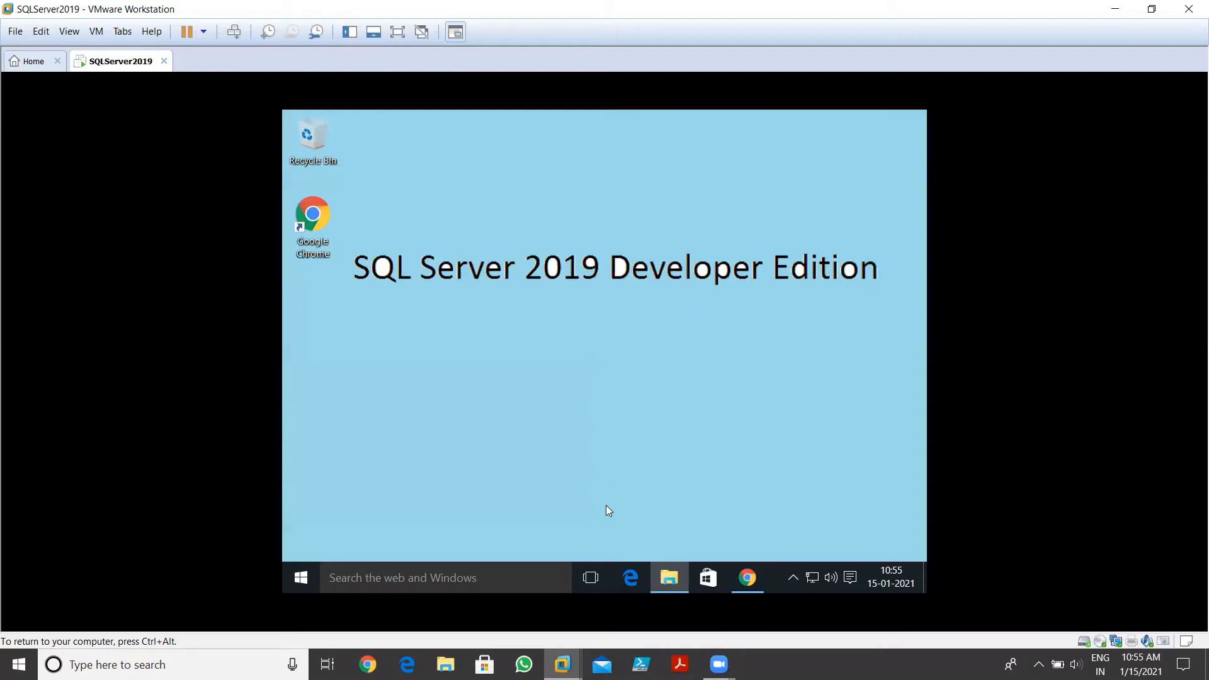
left_click(673, 579)
Inspect the properties of the SQLServer2019-x64-ENU.iso file
left_click(495, 232)
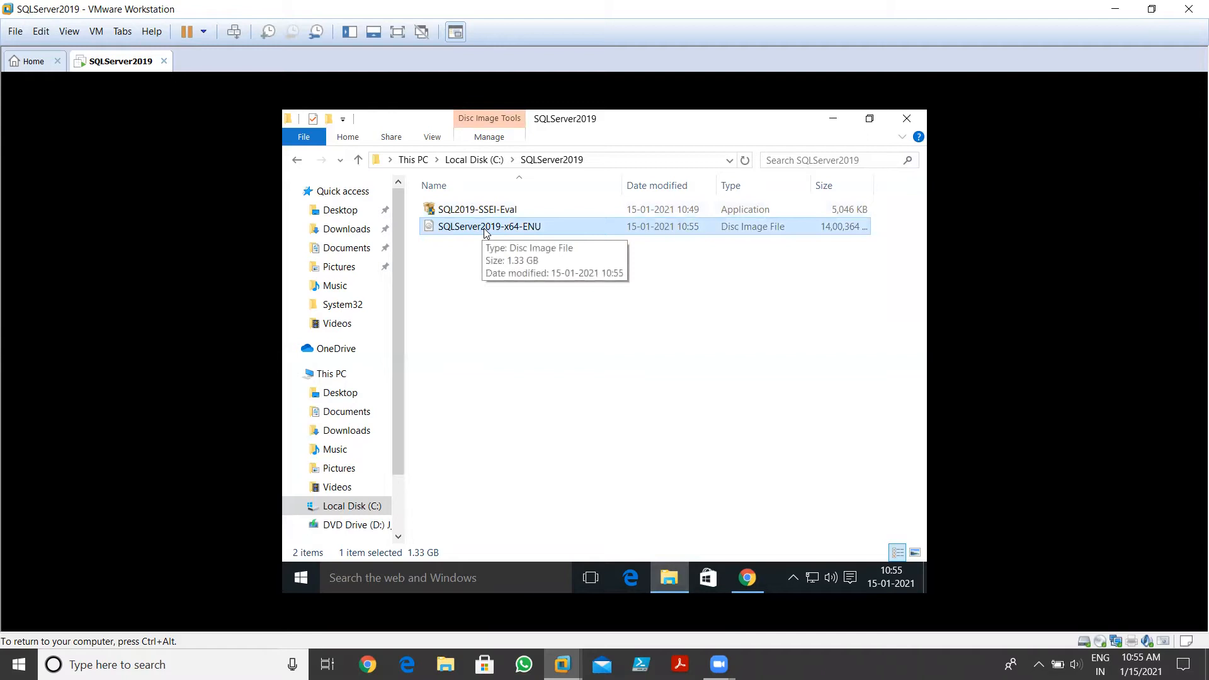
right_click(486, 232)
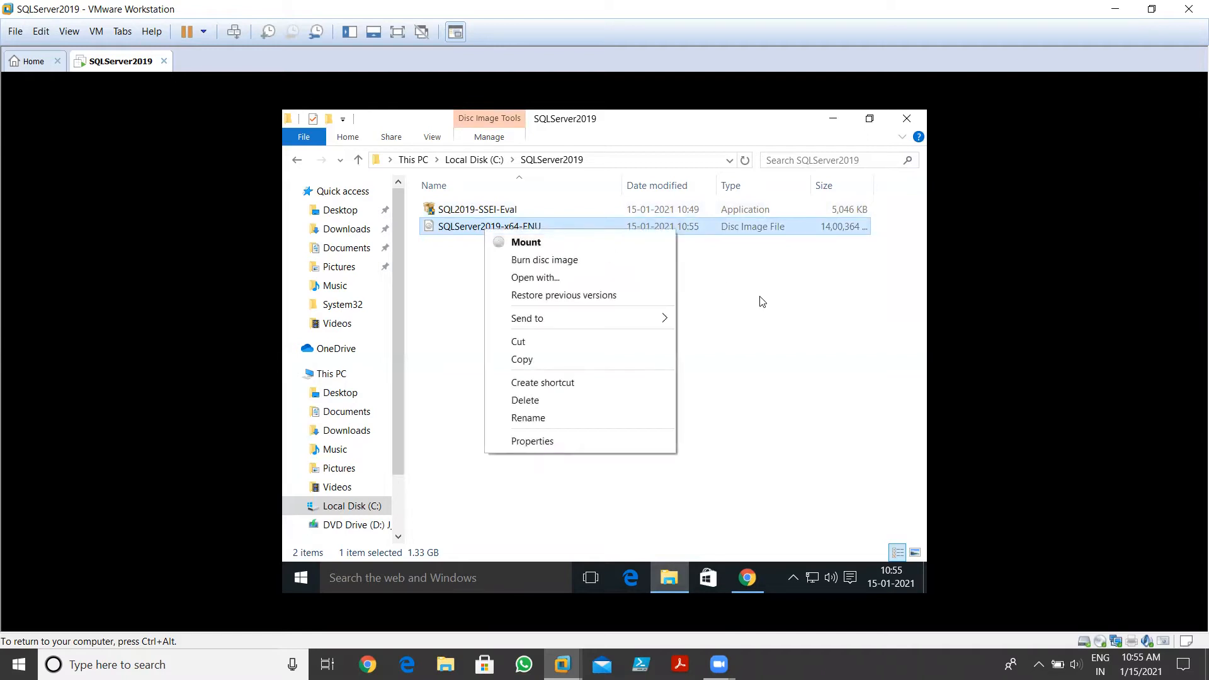
left_click(563, 266)
left_click(520, 234)
right_click(518, 232)
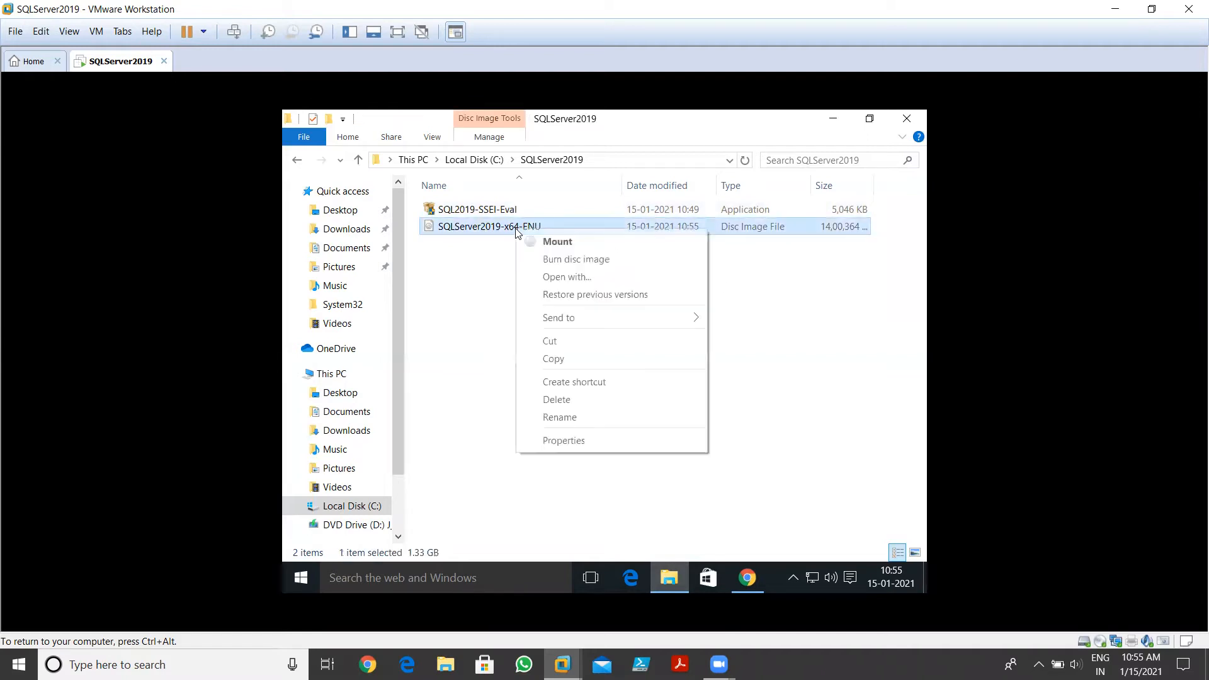
left_click(566, 440)
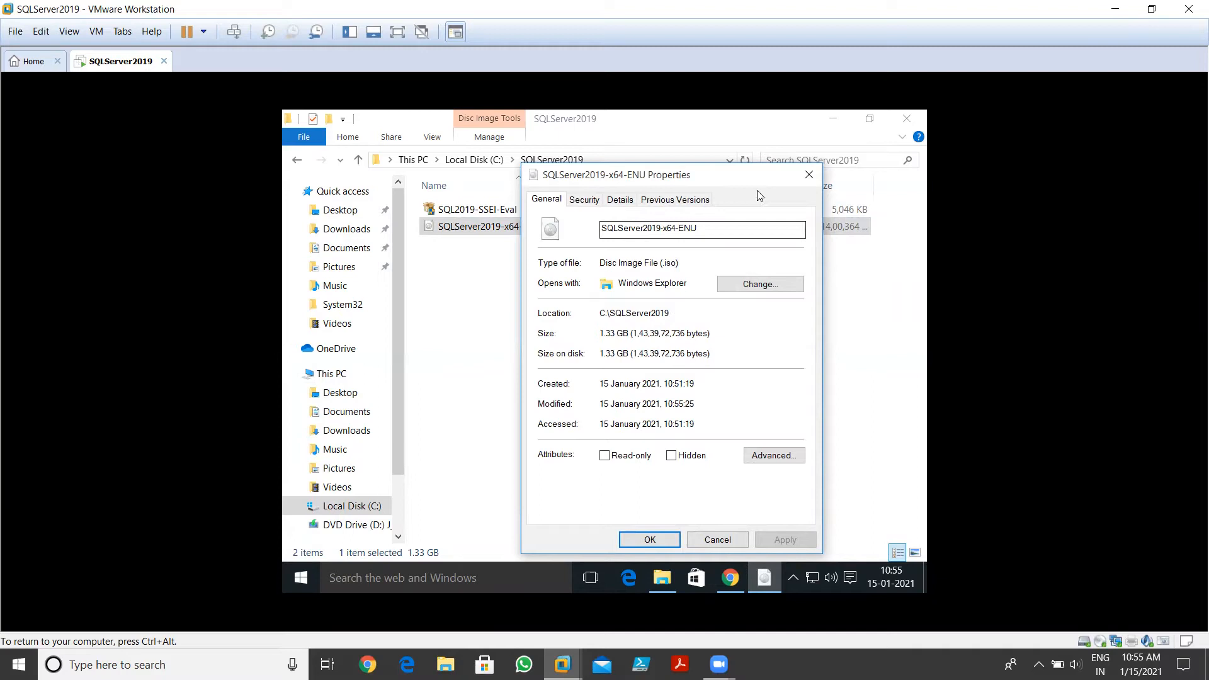
left_click(806, 176)
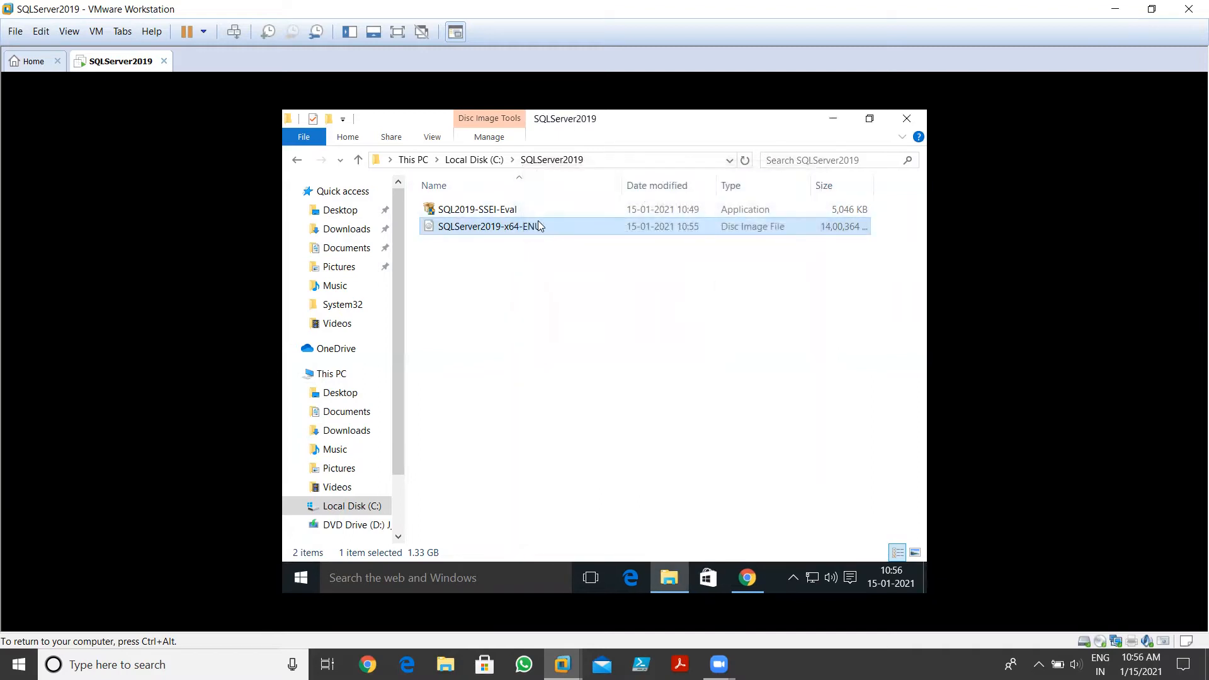
Mount the ISO, run setup.exe with administrator approval, and minimize Explorer
right_click(515, 228)
left_click(543, 239)
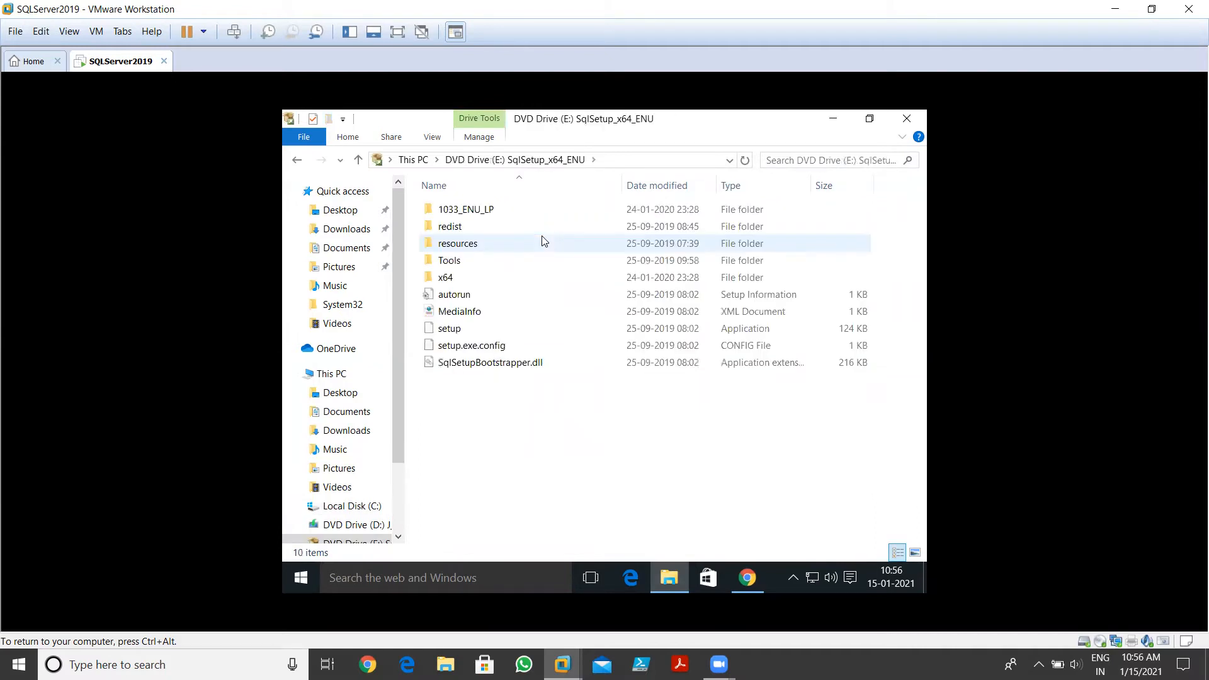
double_click(463, 333)
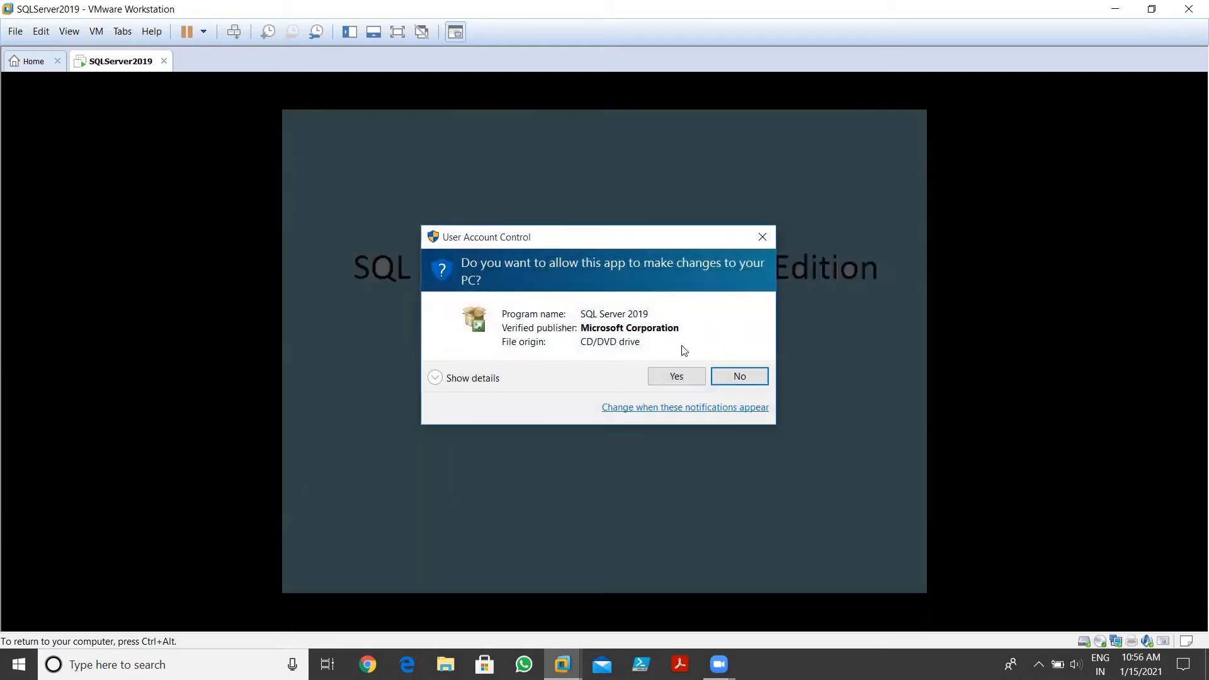
left_click(673, 377)
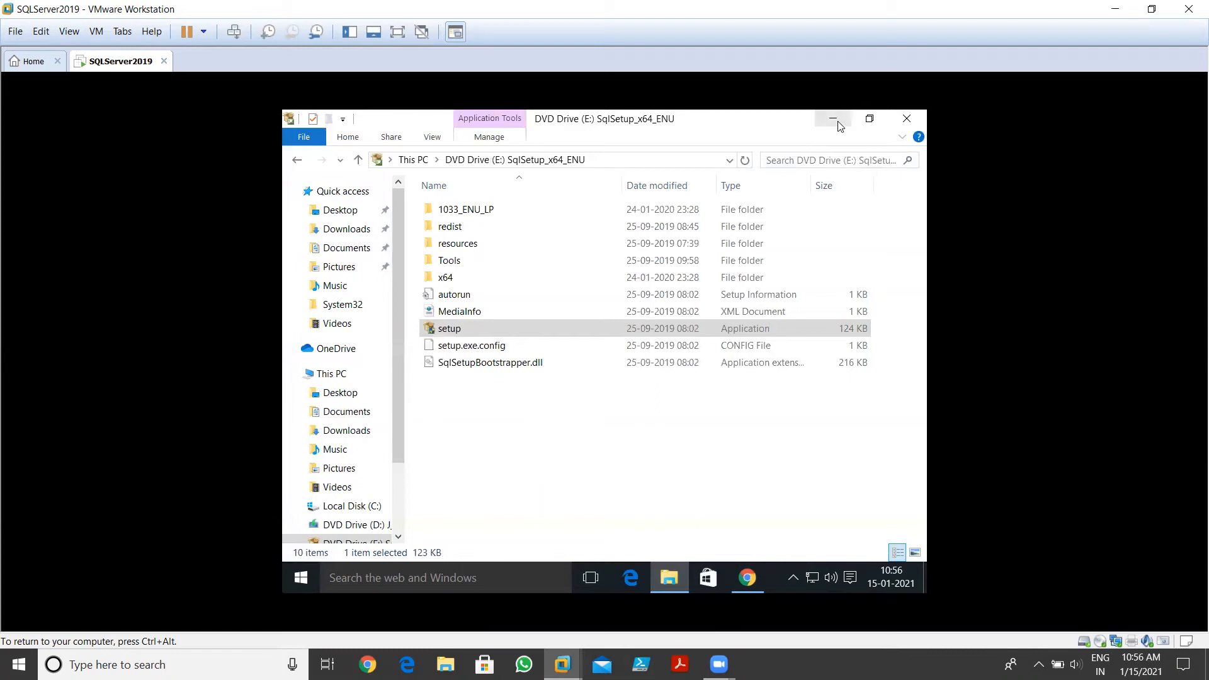
left_click(837, 123)
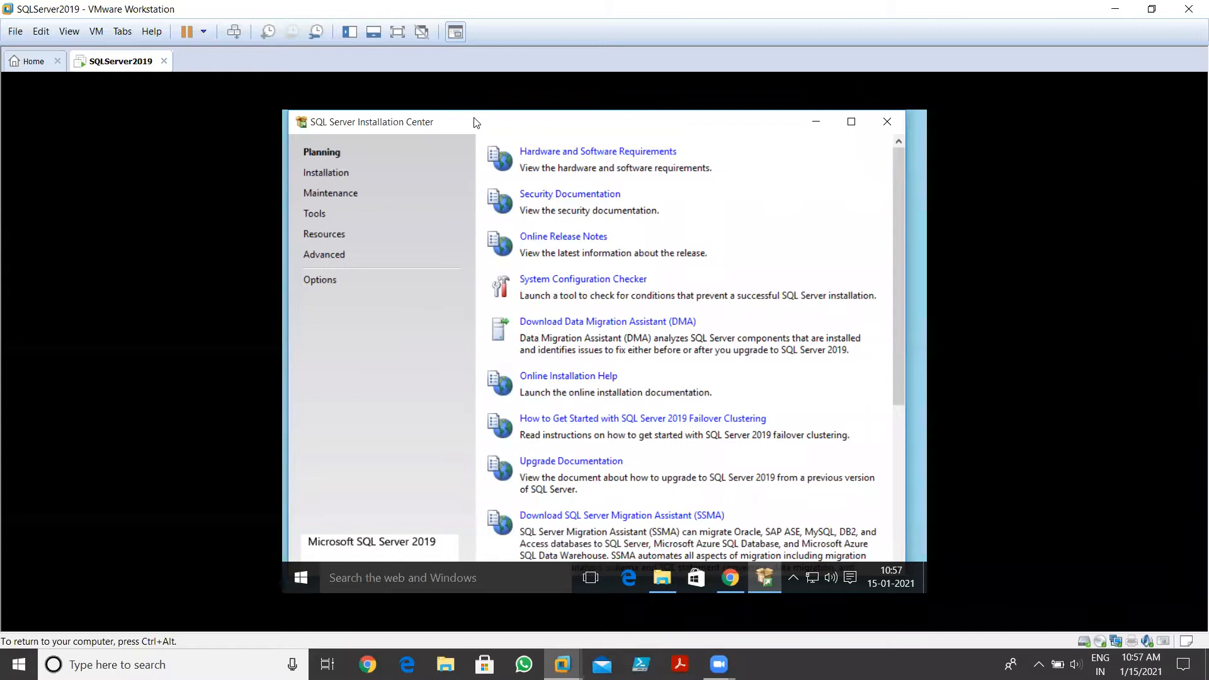
Nudge the Installation Center window right and run the System Configuration Checker from Planning
left_click_drag(477, 122, 489, 124)
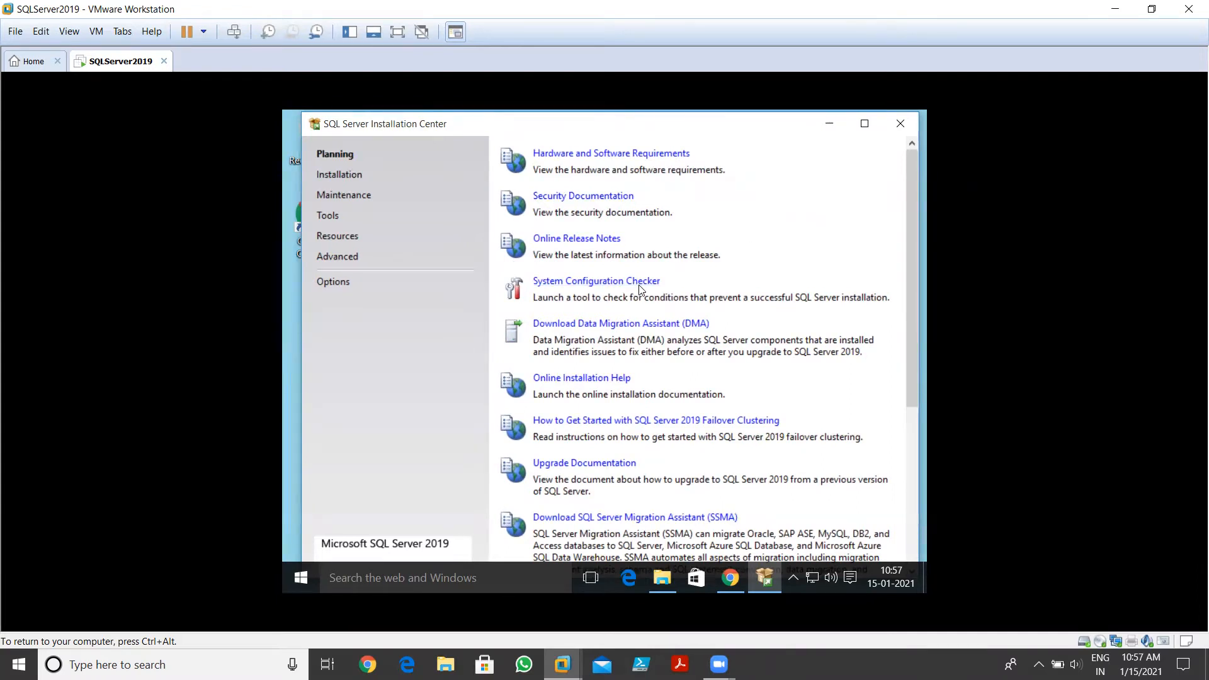
left_click(587, 282)
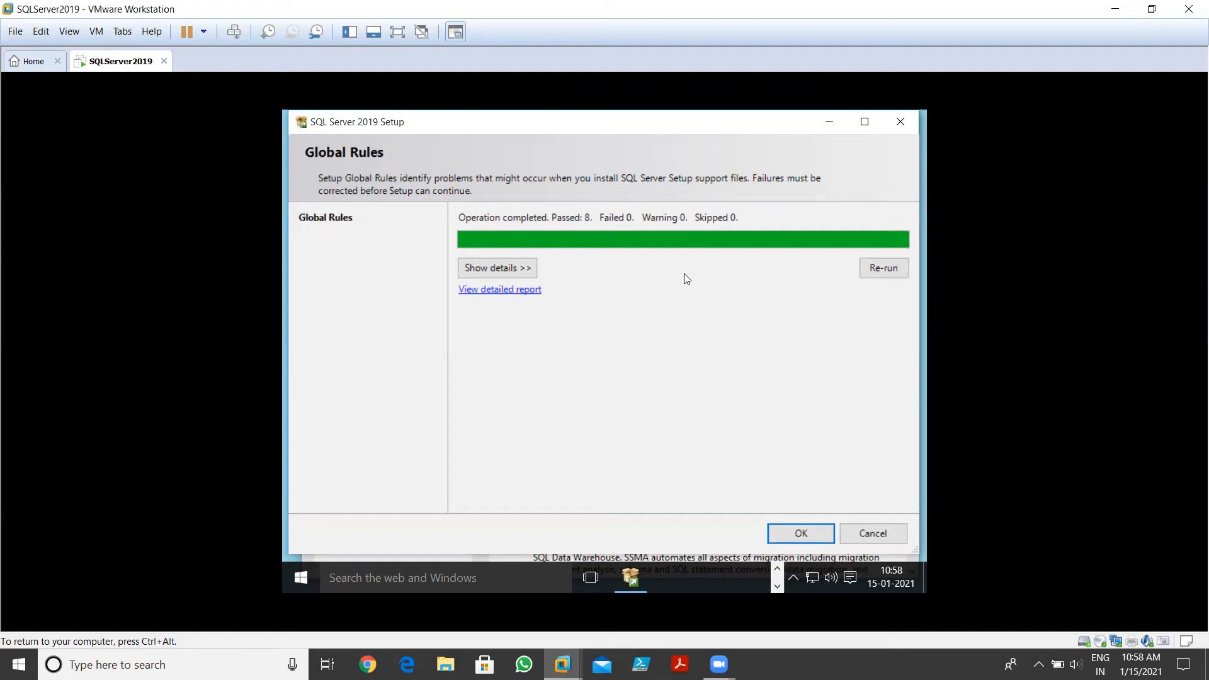
Review the eight passed Global Rules in the details view, then cancel out of the check
left_click(495, 270)
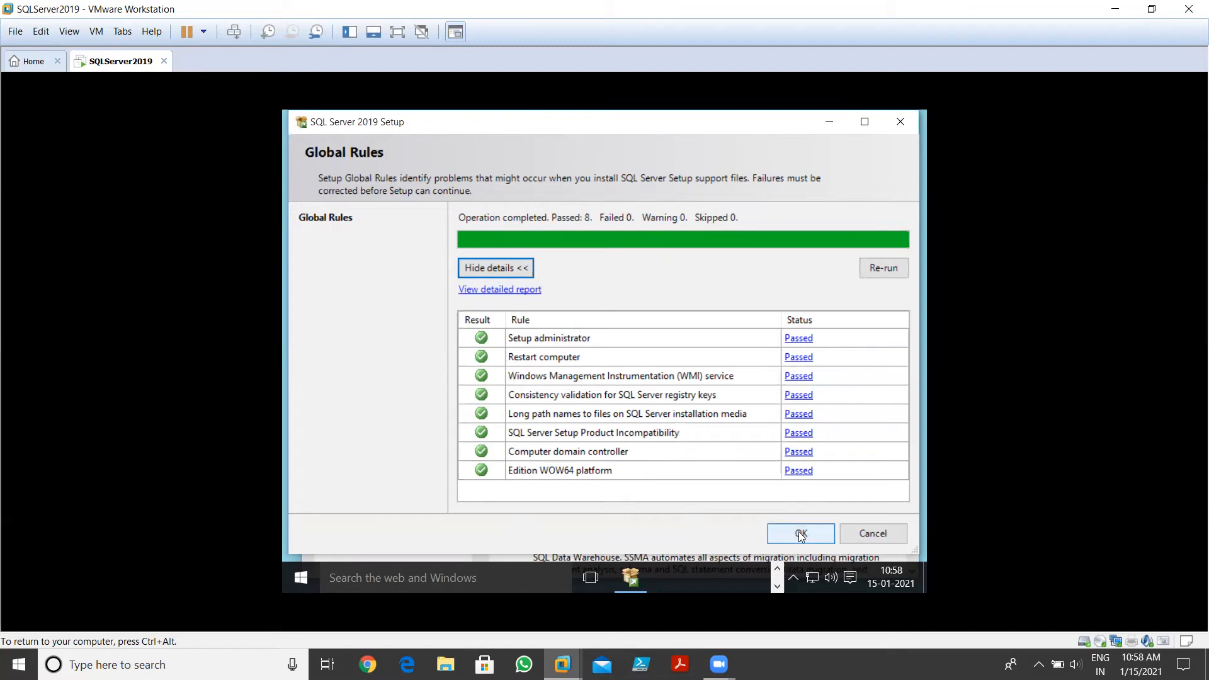
left_click(842, 537)
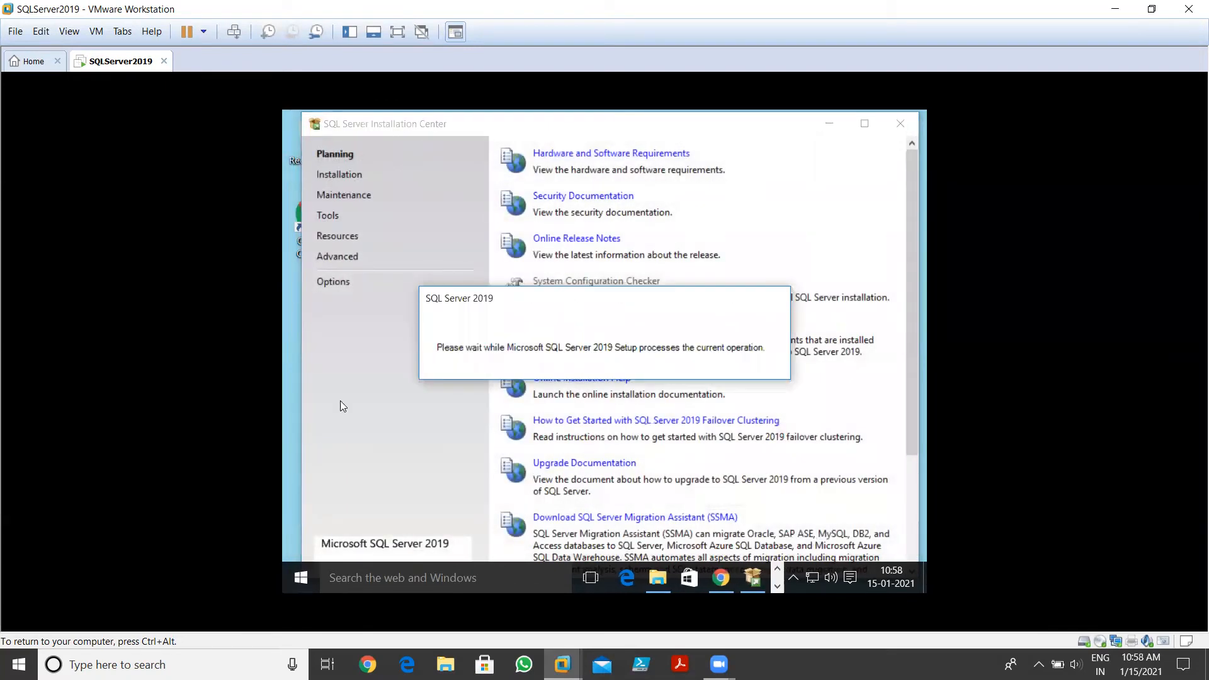
From the Installation page, launch 'New SQL Server stand-alone installation or add features'
left_click(332, 178)
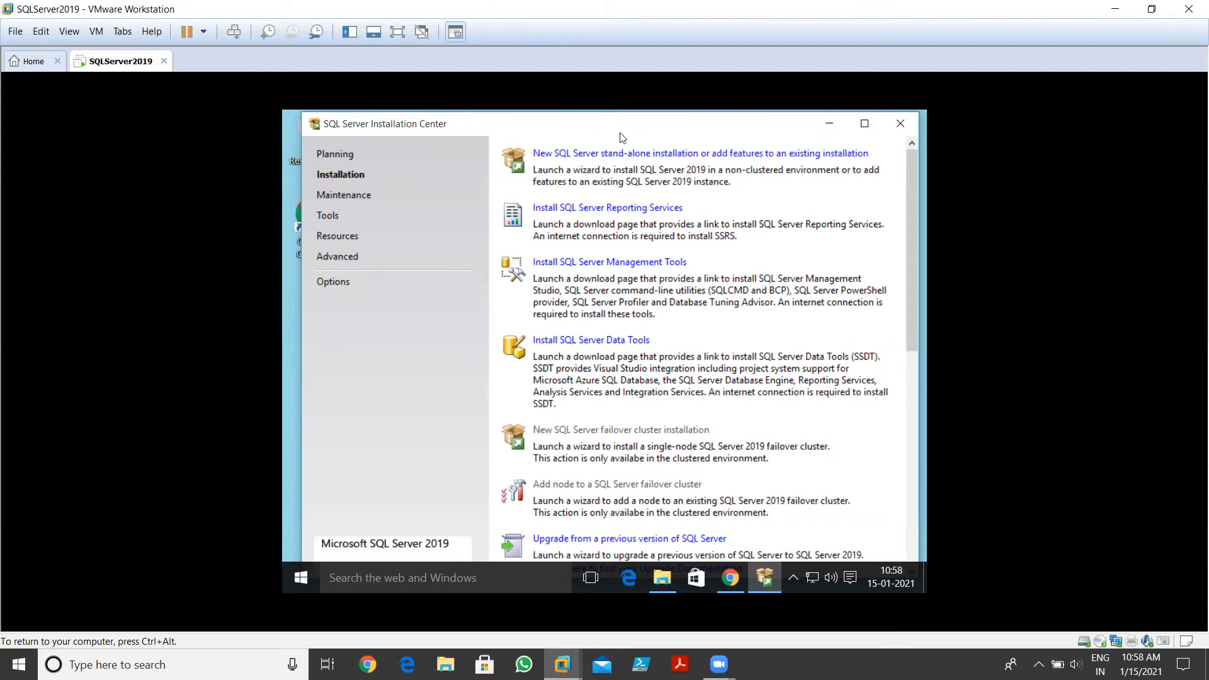
left_click(566, 155)
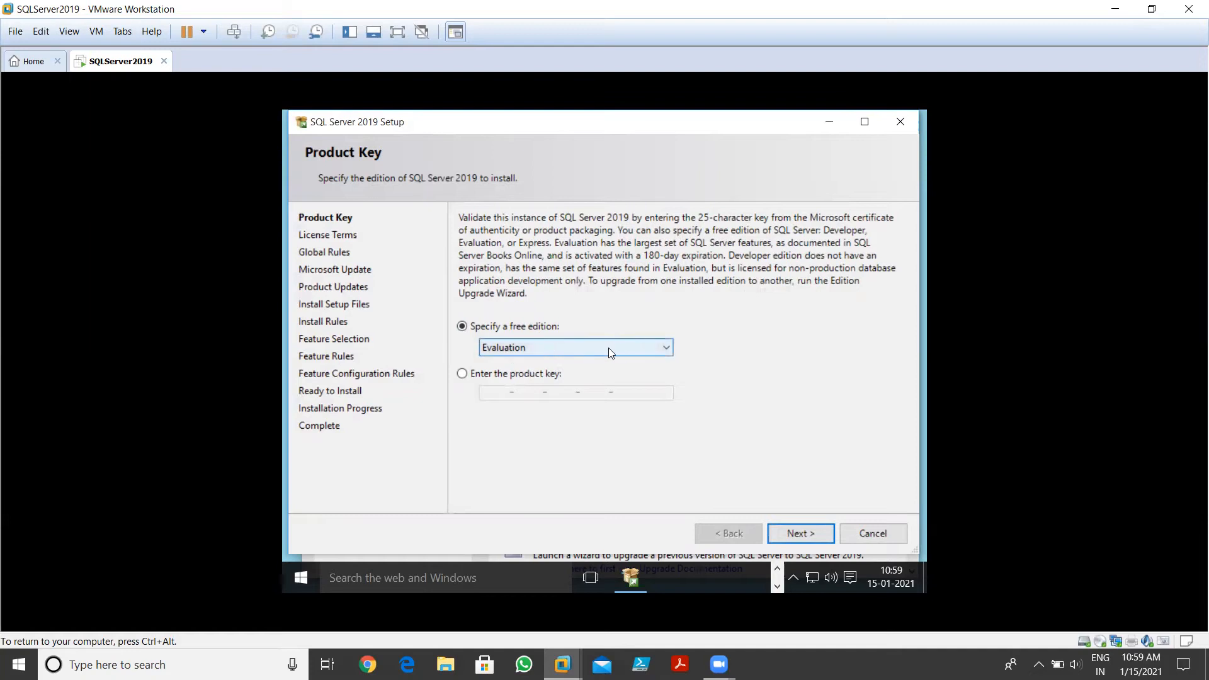
Change the free edition from Evaluation to Developer and continue to License Terms
left_click(662, 351)
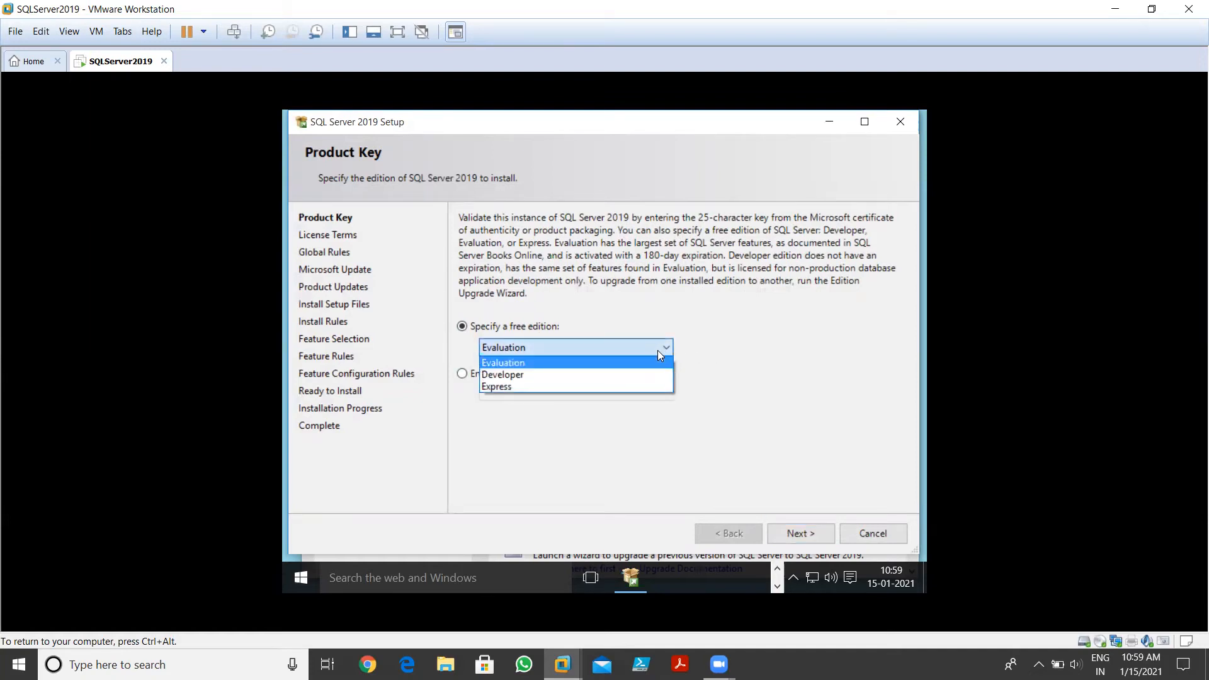
left_click(520, 375)
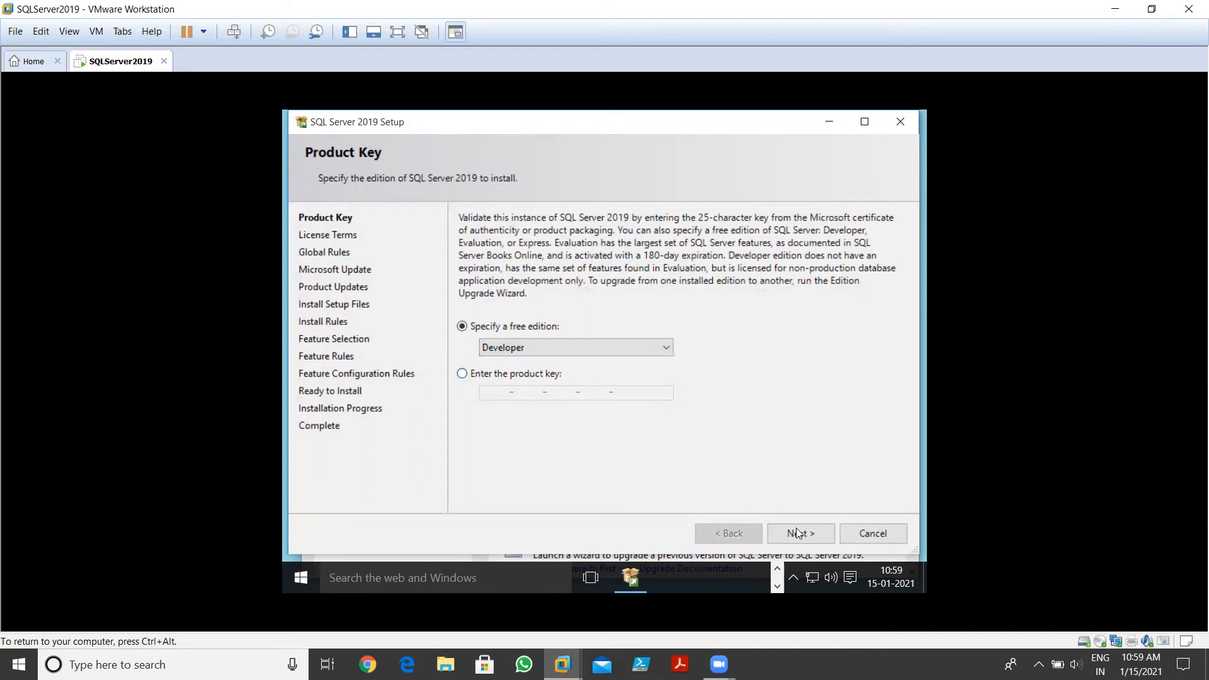
left_click(820, 536)
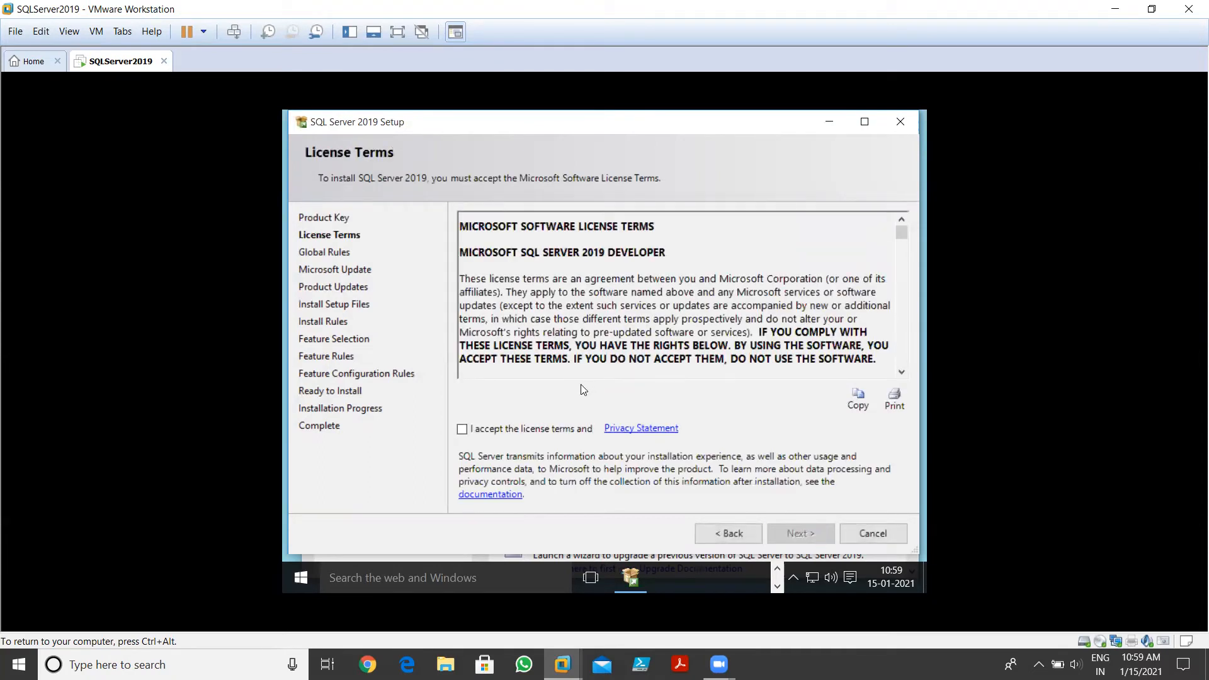
Accept the license terms, enable Use Microsoft Update, and continue past Install Rules
left_click(479, 427)
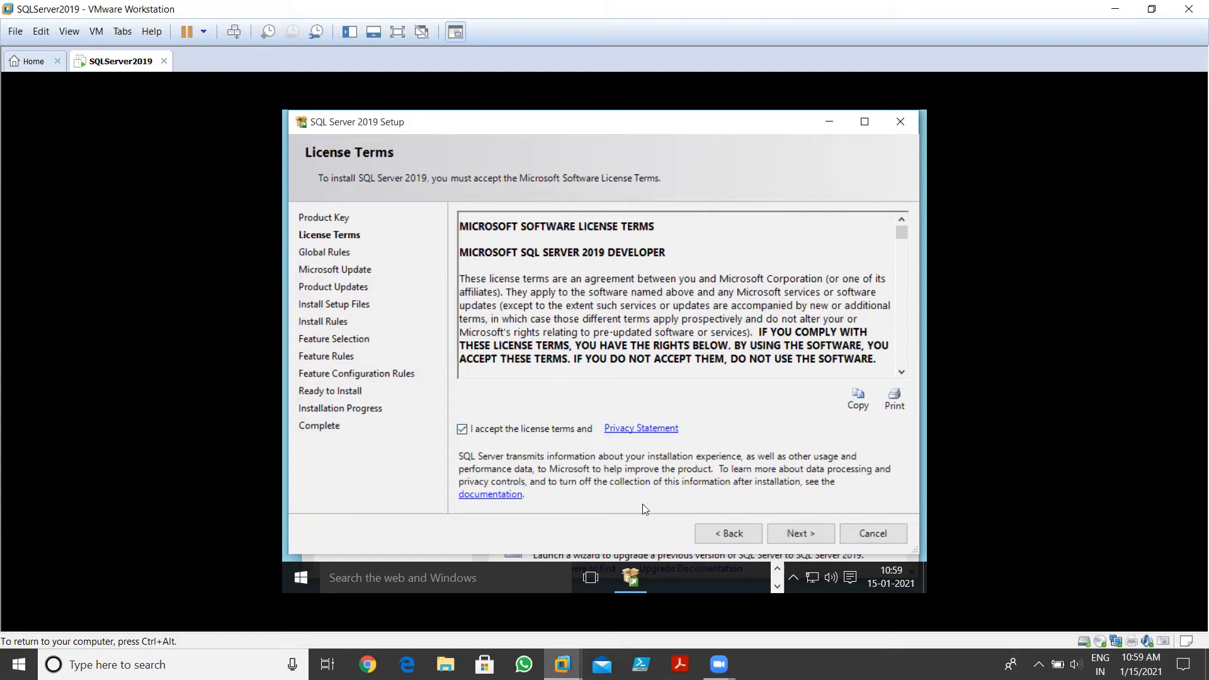
left_click(801, 535)
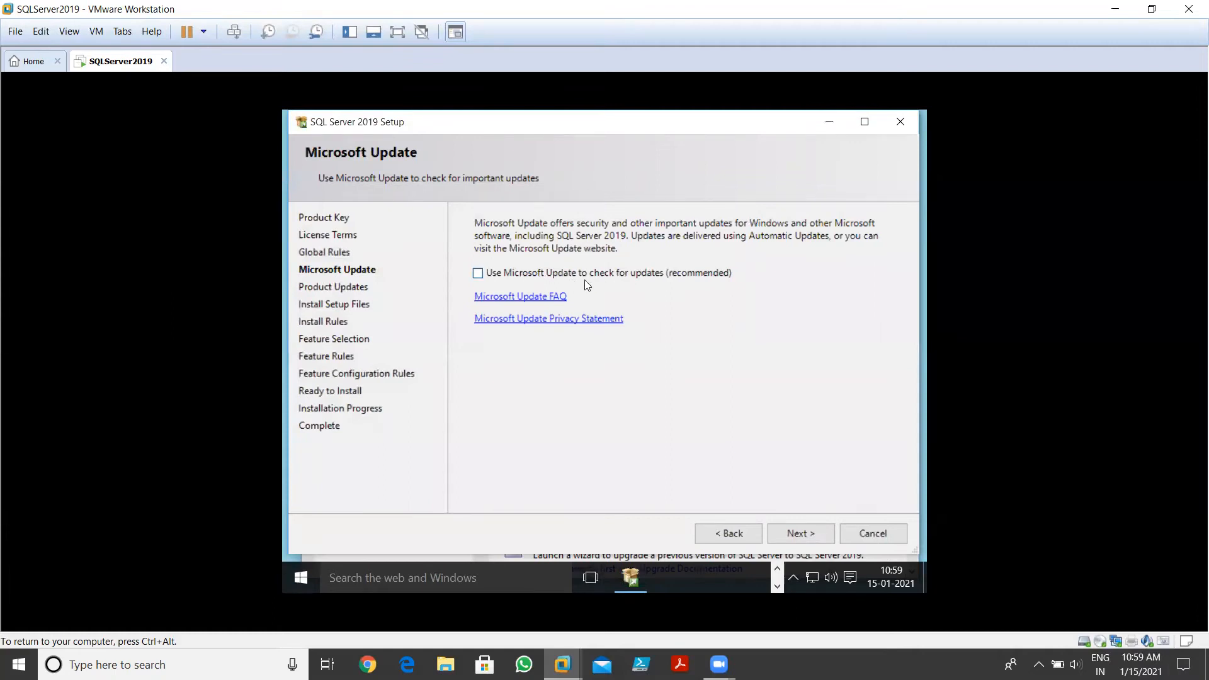
left_click(617, 273)
left_click(798, 534)
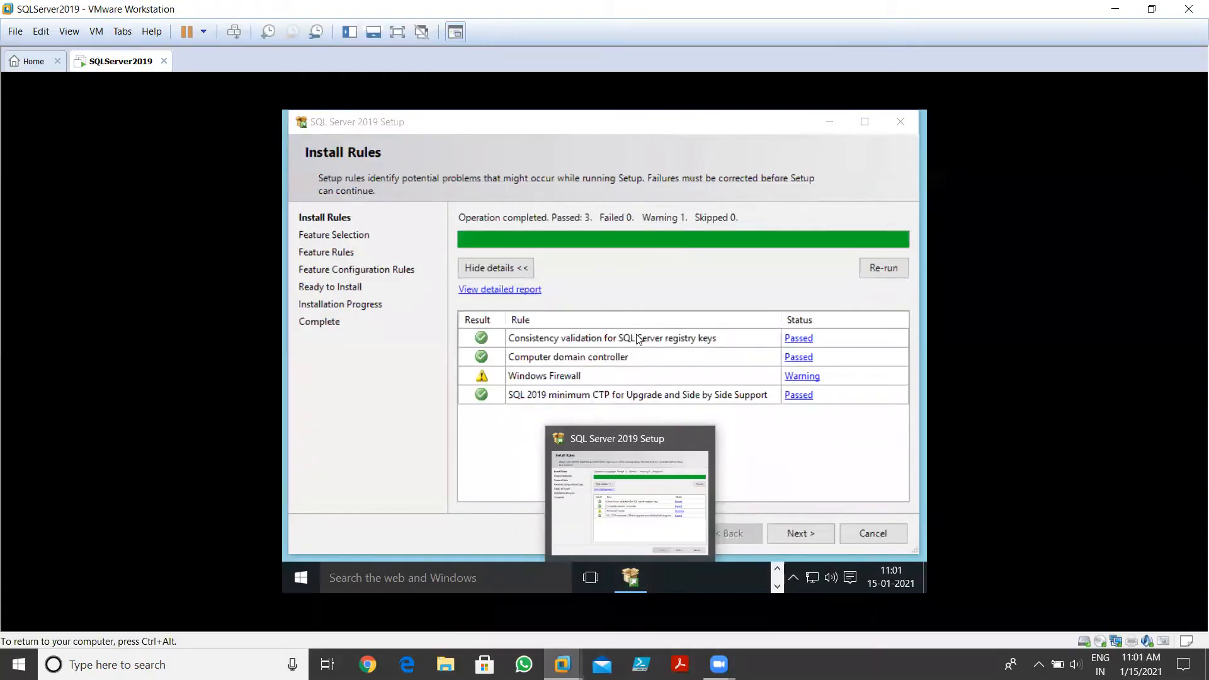
left_click(636, 335)
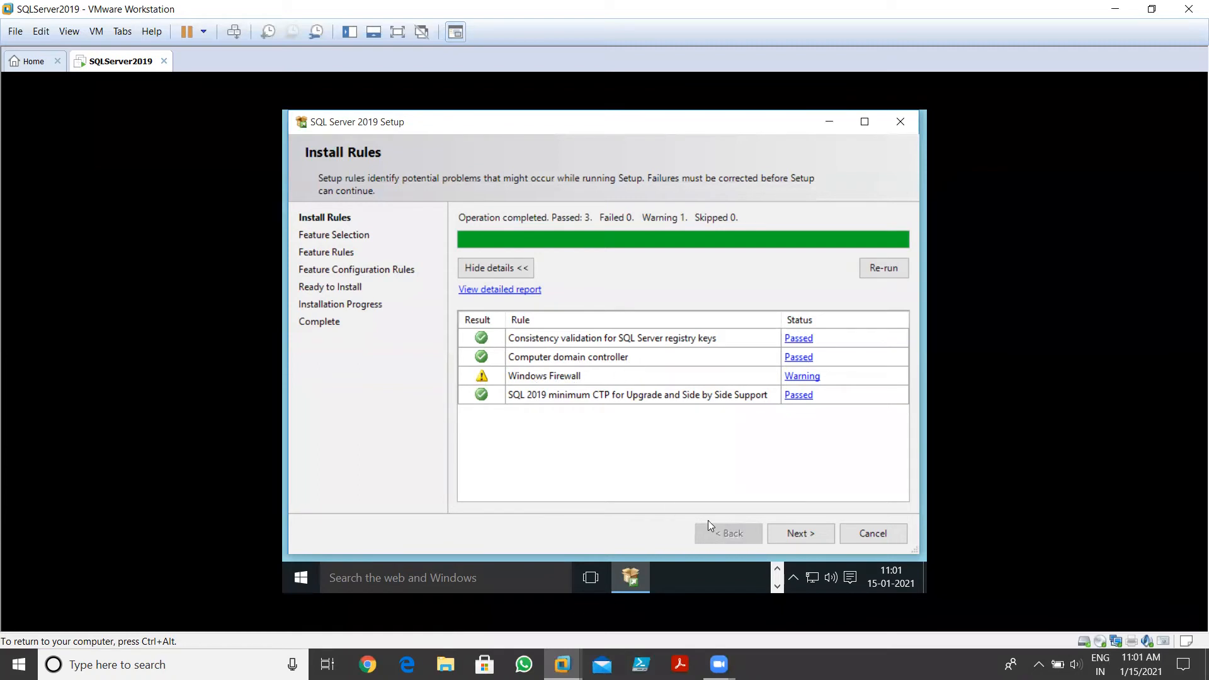
left_click(797, 535)
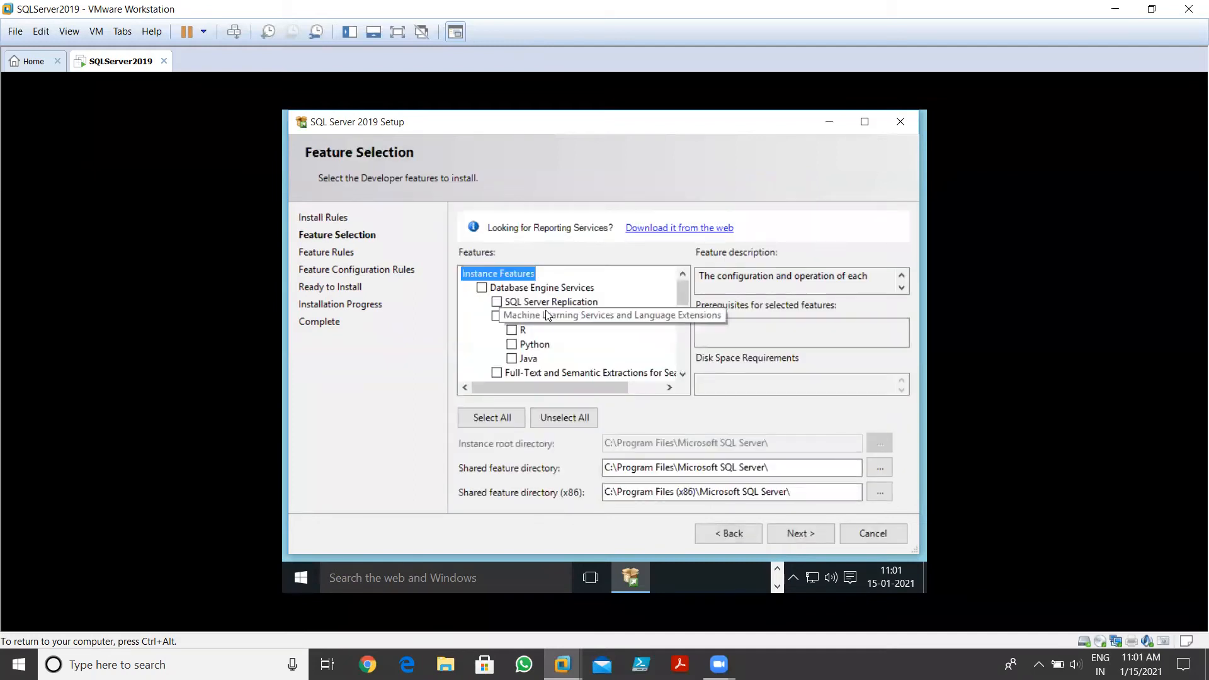
Keep Database Engine Services checked, maximize the setup window, and continue to Instance Configuration
left_click(482, 288)
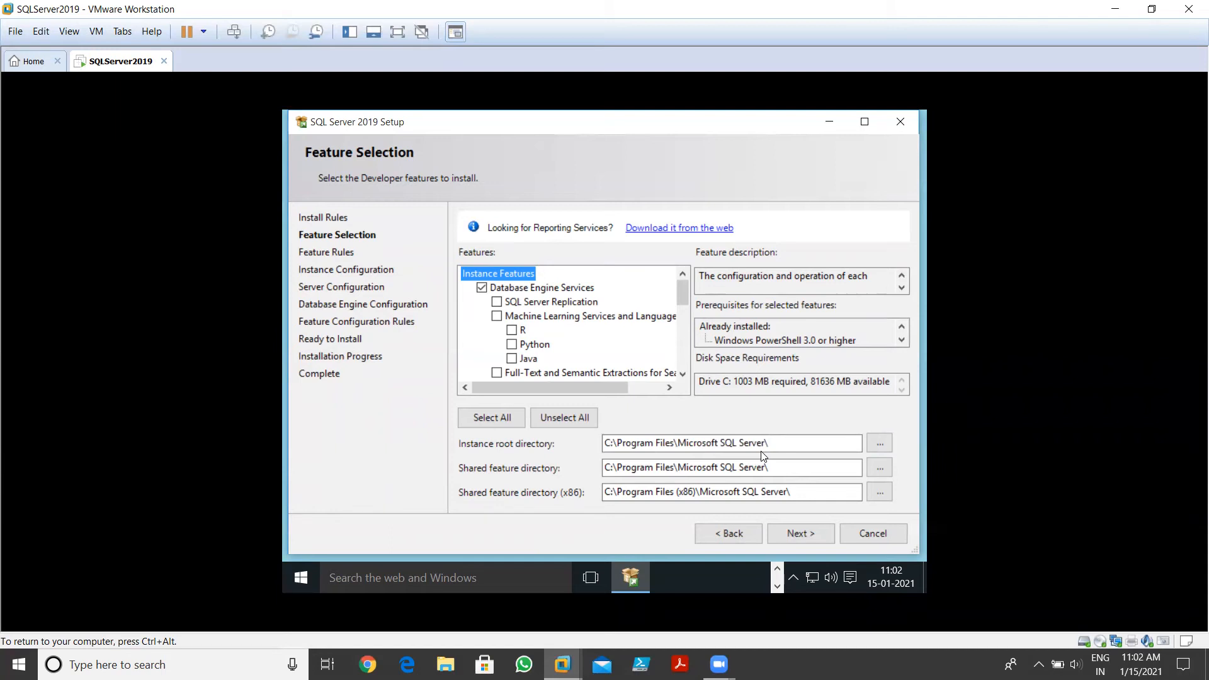
left_click(864, 122)
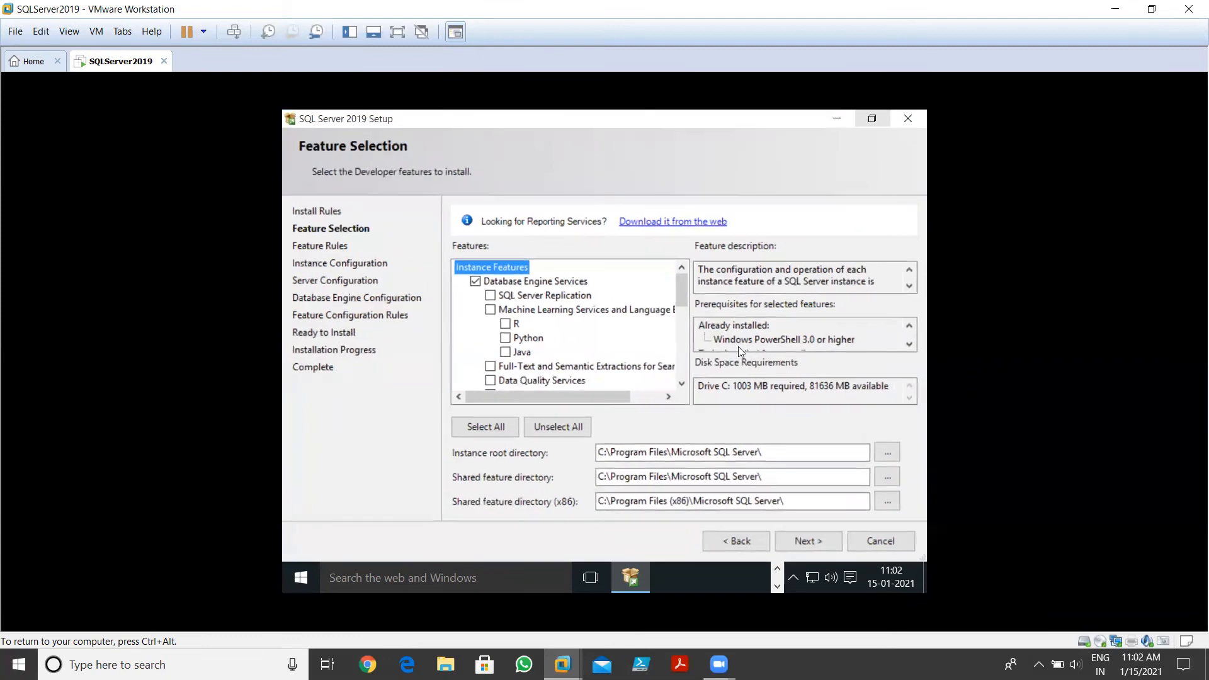
left_click(803, 540)
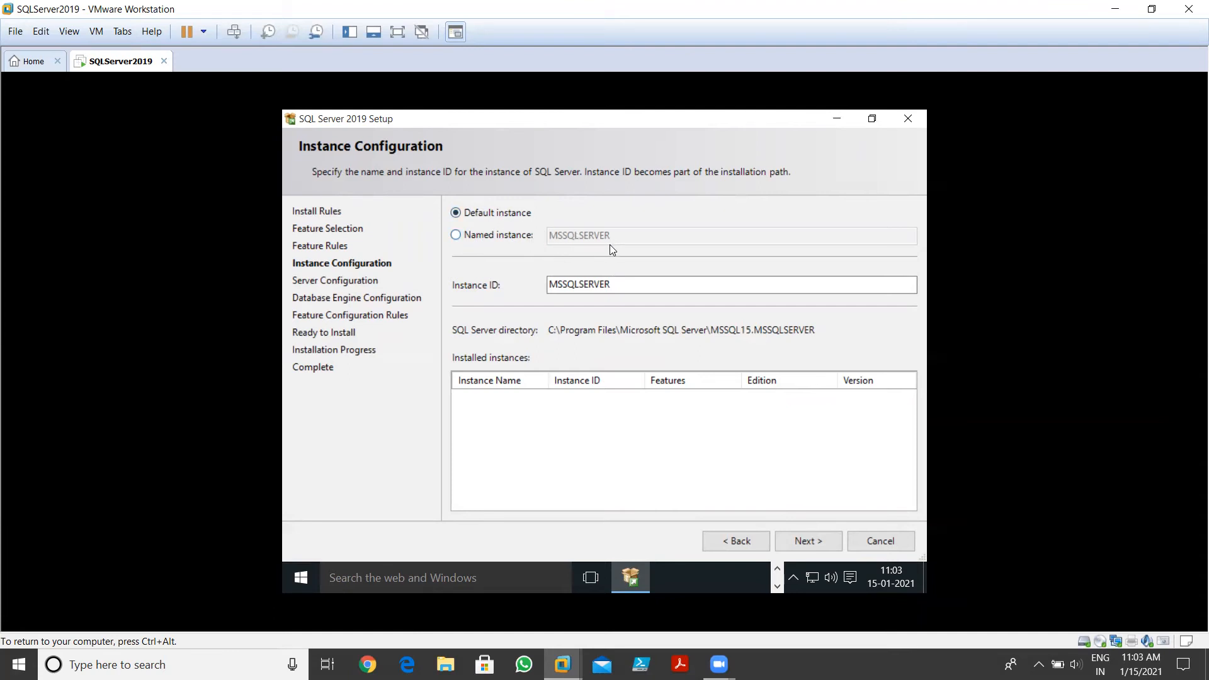
Choose Named instance 'SQLServer2019' so the instance ID becomes SQLSERVER2019, then continue
left_click(487, 237)
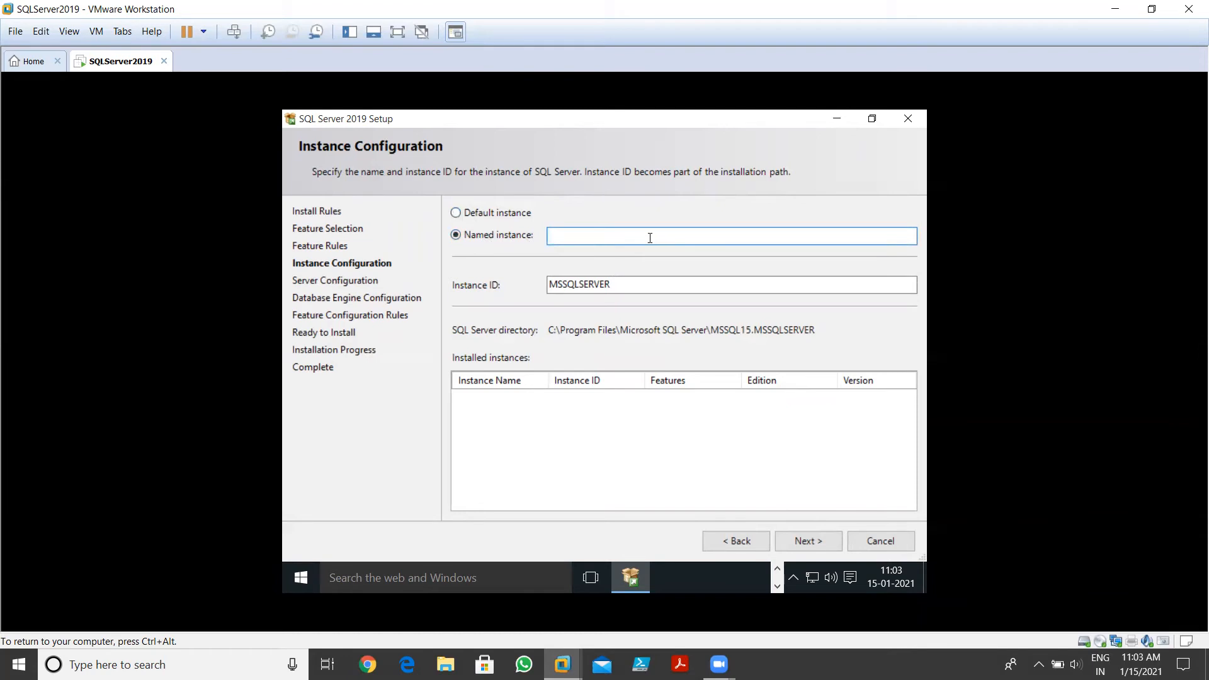
type("SQLServer2019")
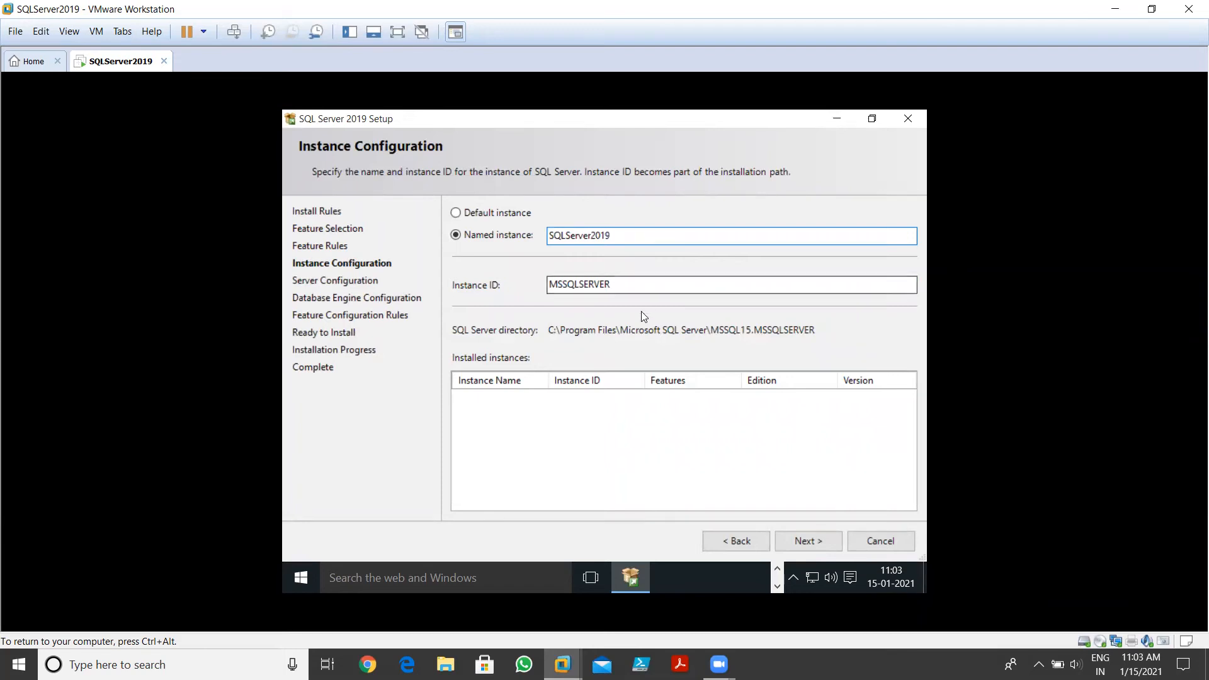
left_click(644, 285)
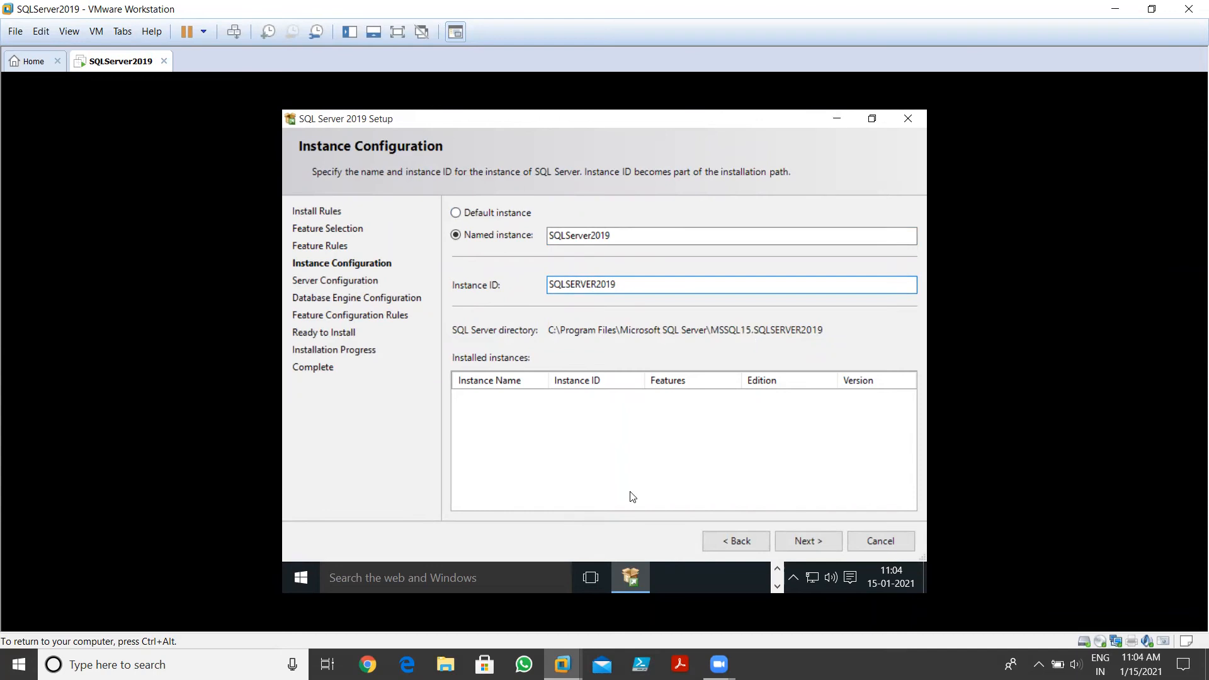
left_click(800, 541)
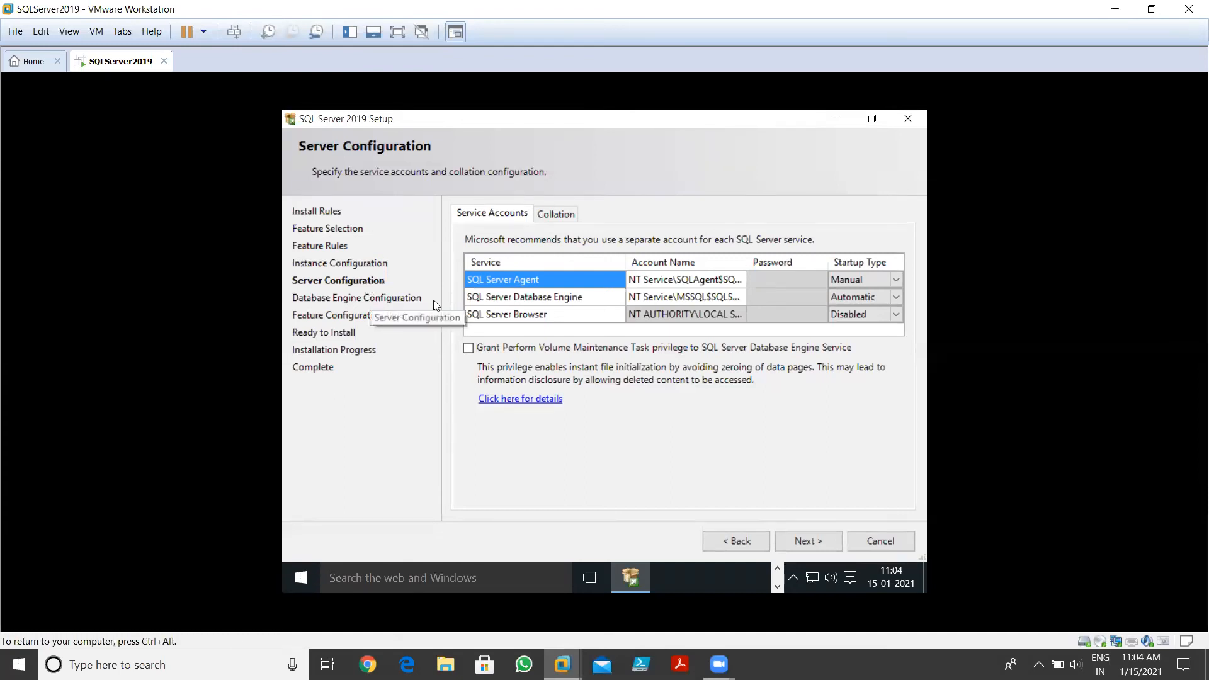
Review the service accounts and startup types, keeping Database Engine on Automatic, then continue
left_click(564, 302)
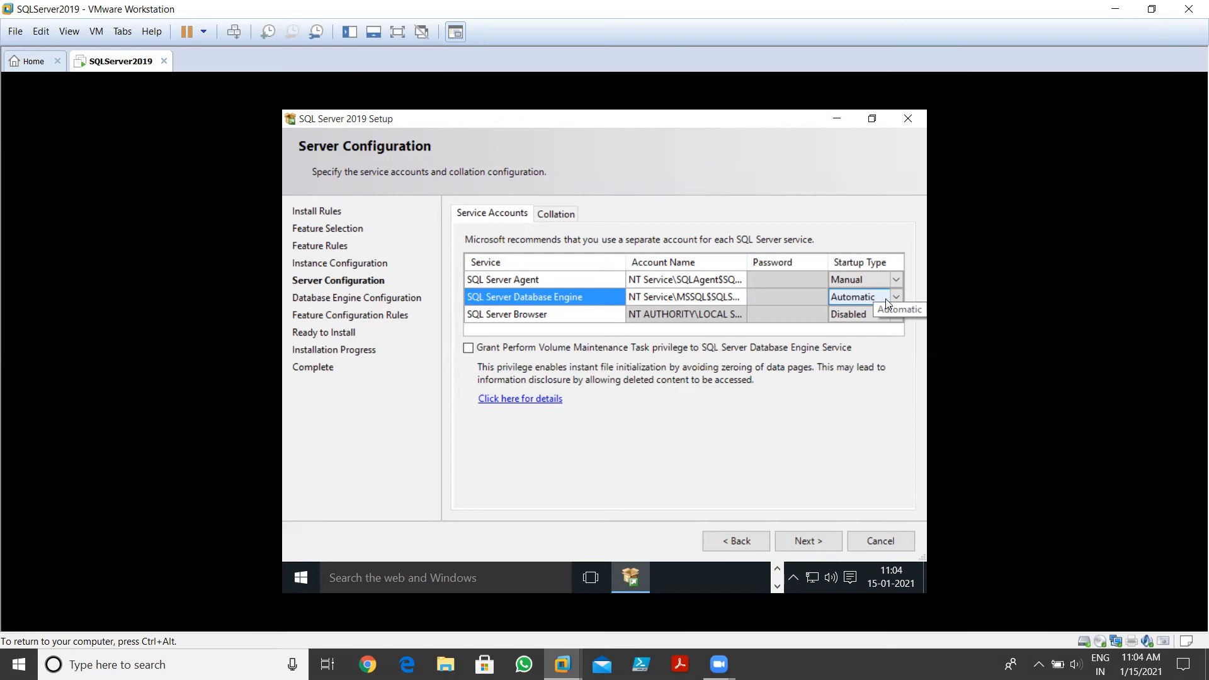
left_click(667, 296)
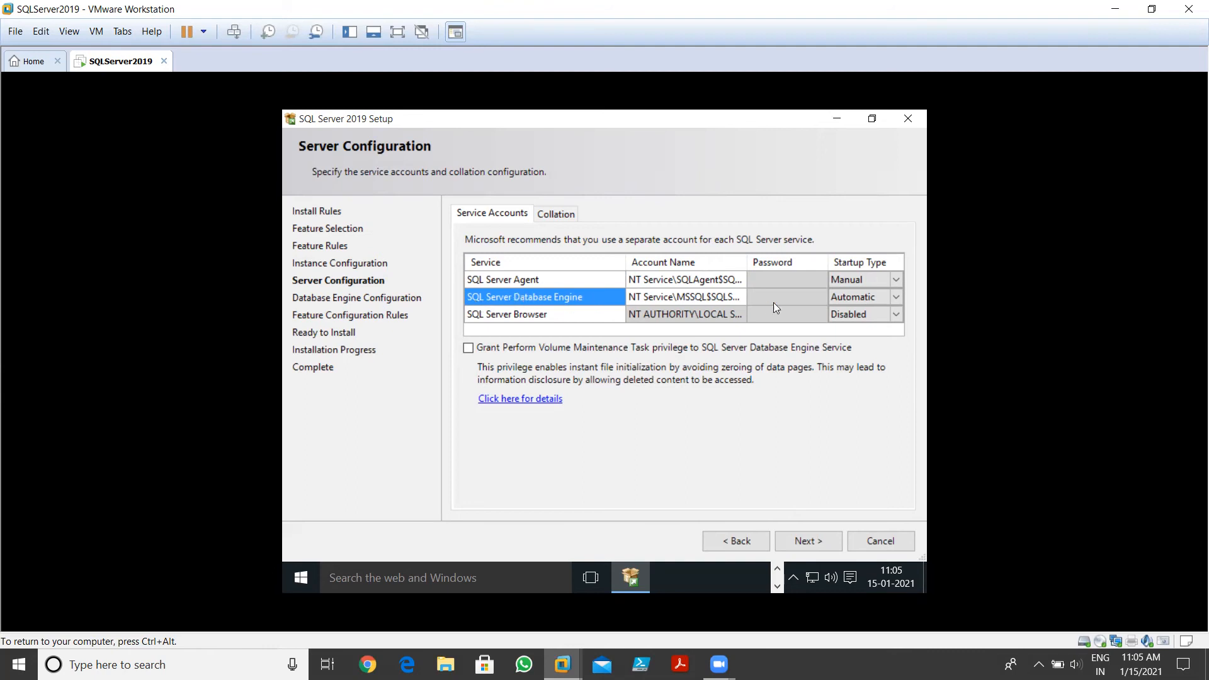
left_click(882, 295)
left_click(900, 308)
left_click(872, 301)
left_click(898, 301)
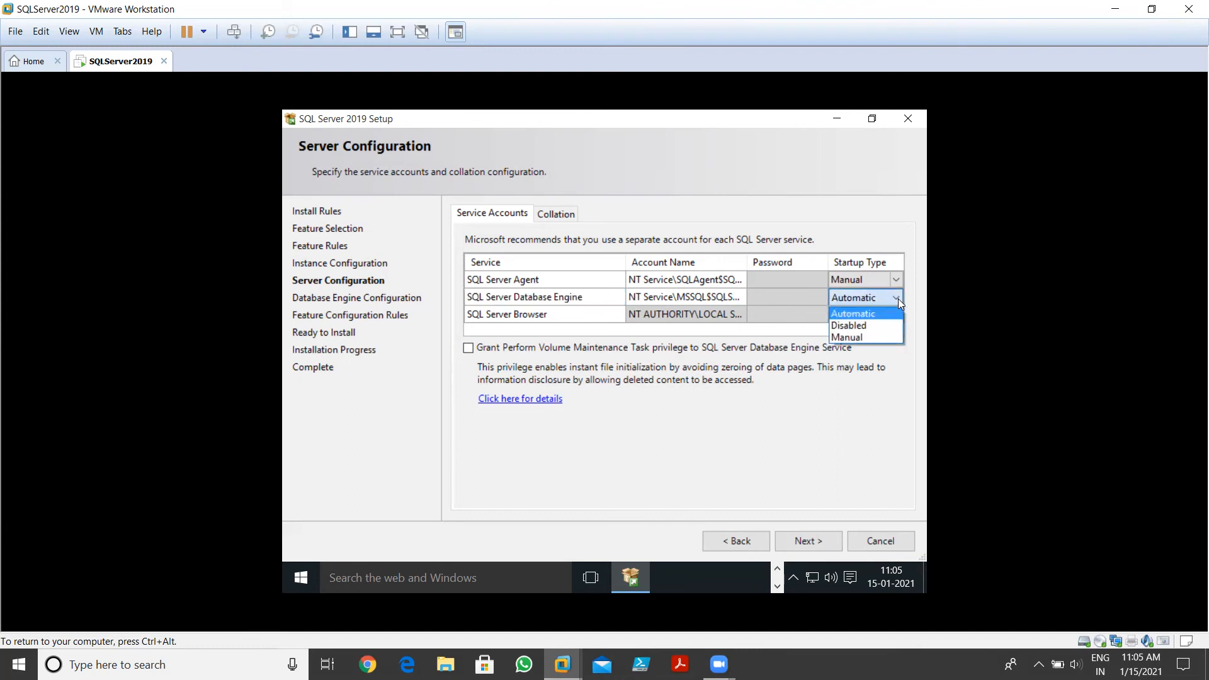
left_click(853, 313)
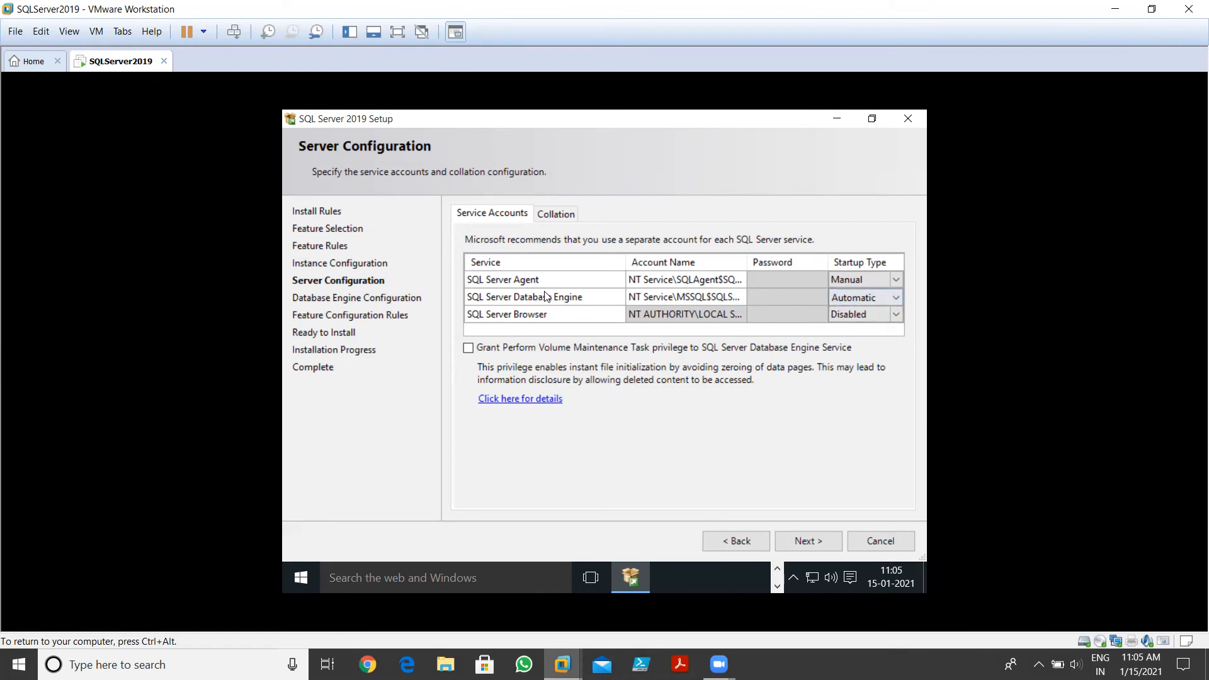
left_click(803, 542)
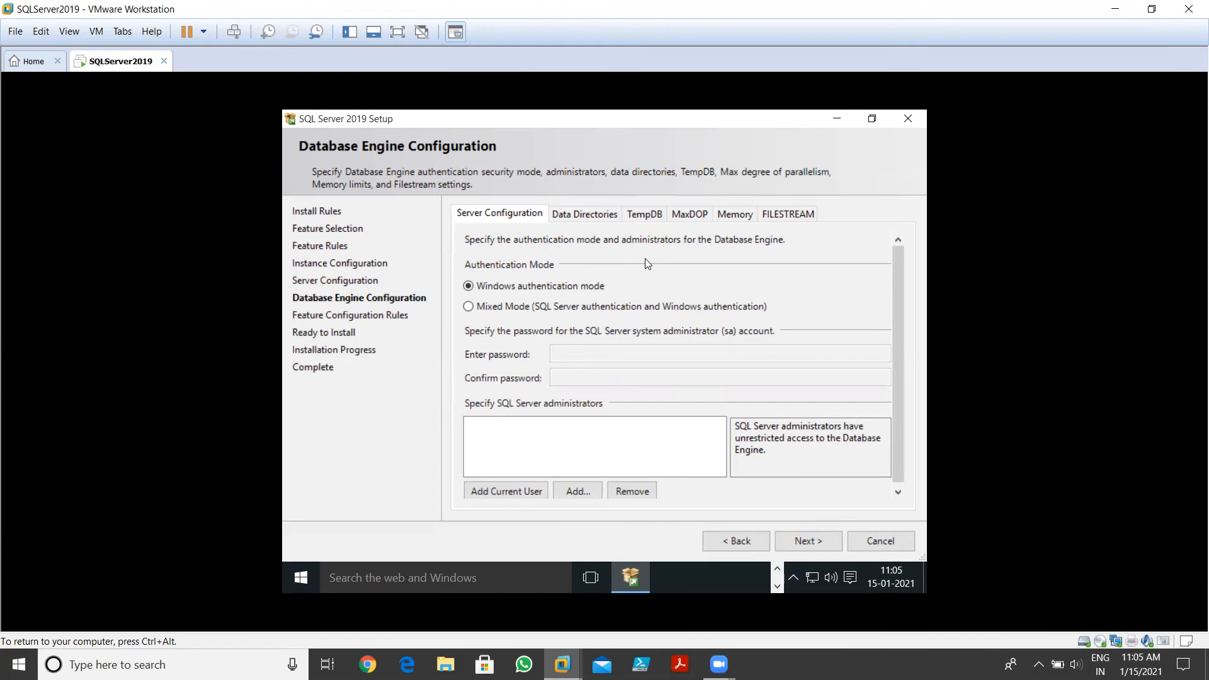
Select Mixed Mode, enter and confirm the sa password, and continue to Ready to Install
left_click(510, 307)
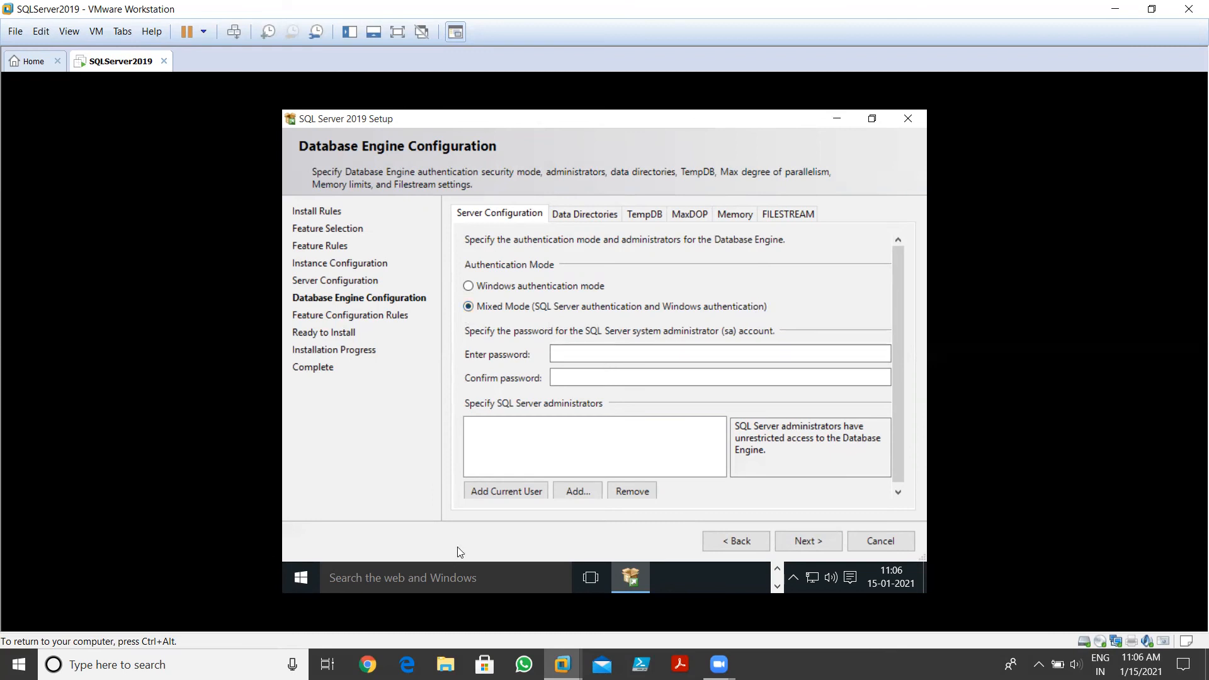
scroll(507, 490, "down", 1)
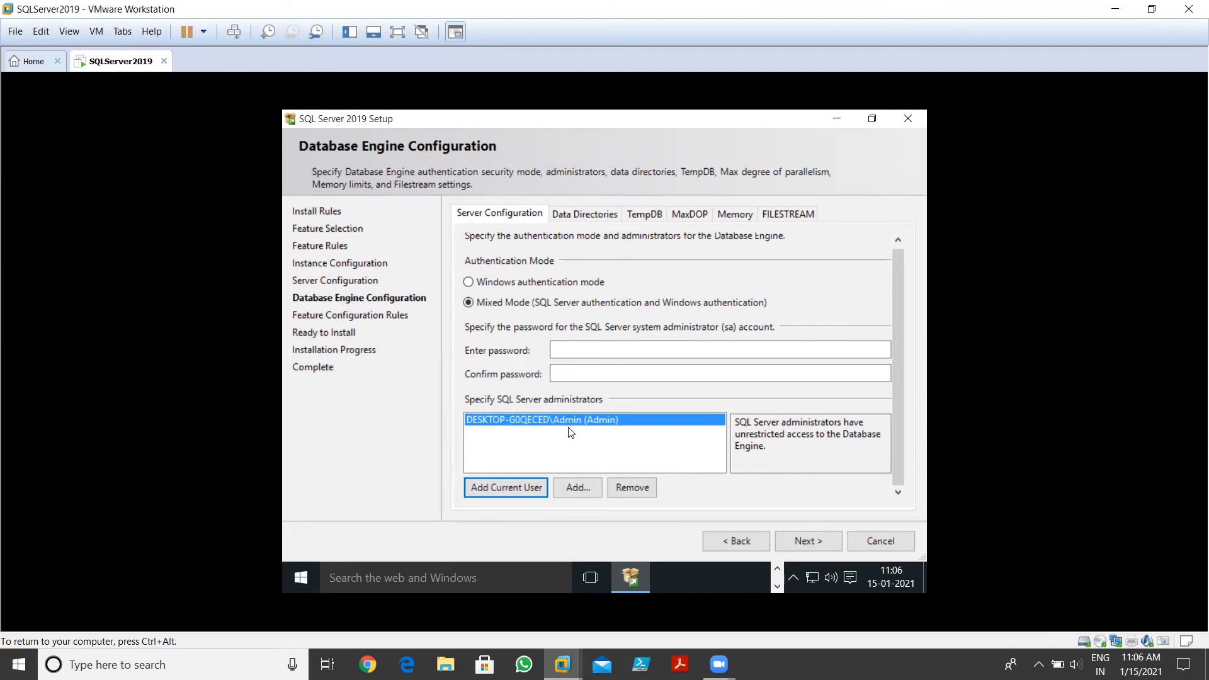
left_click(555, 350)
type("•••••••")
key("Tab")
type("•••••••")
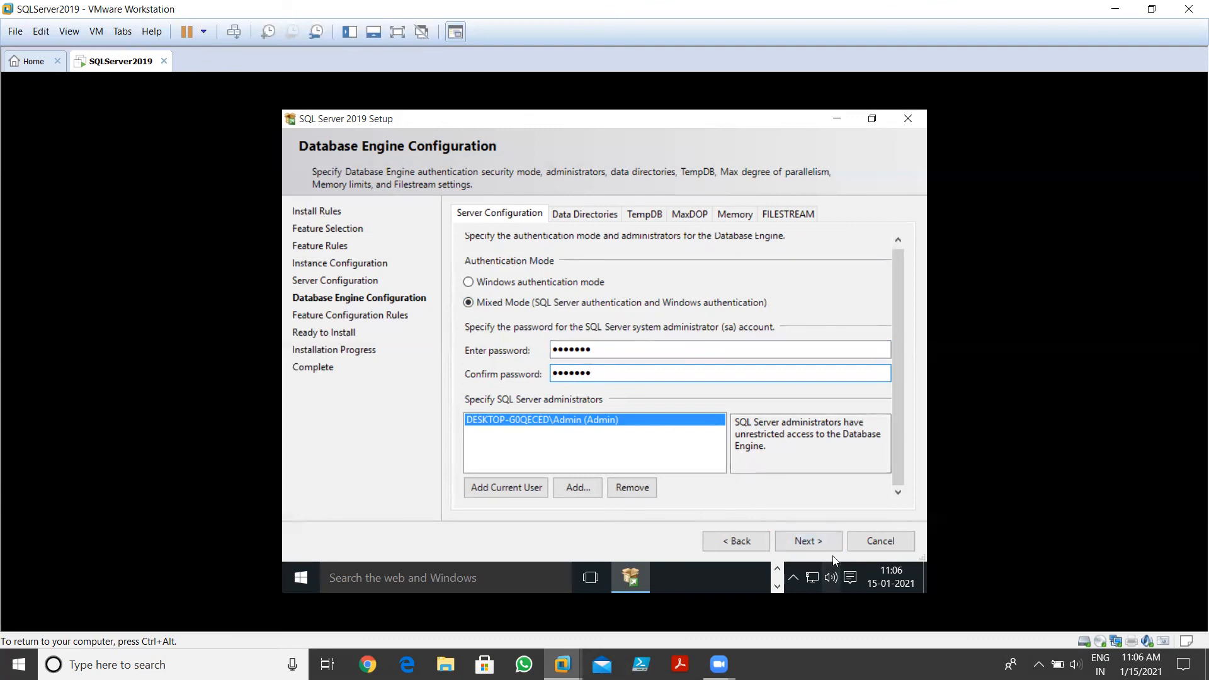
left_click(819, 540)
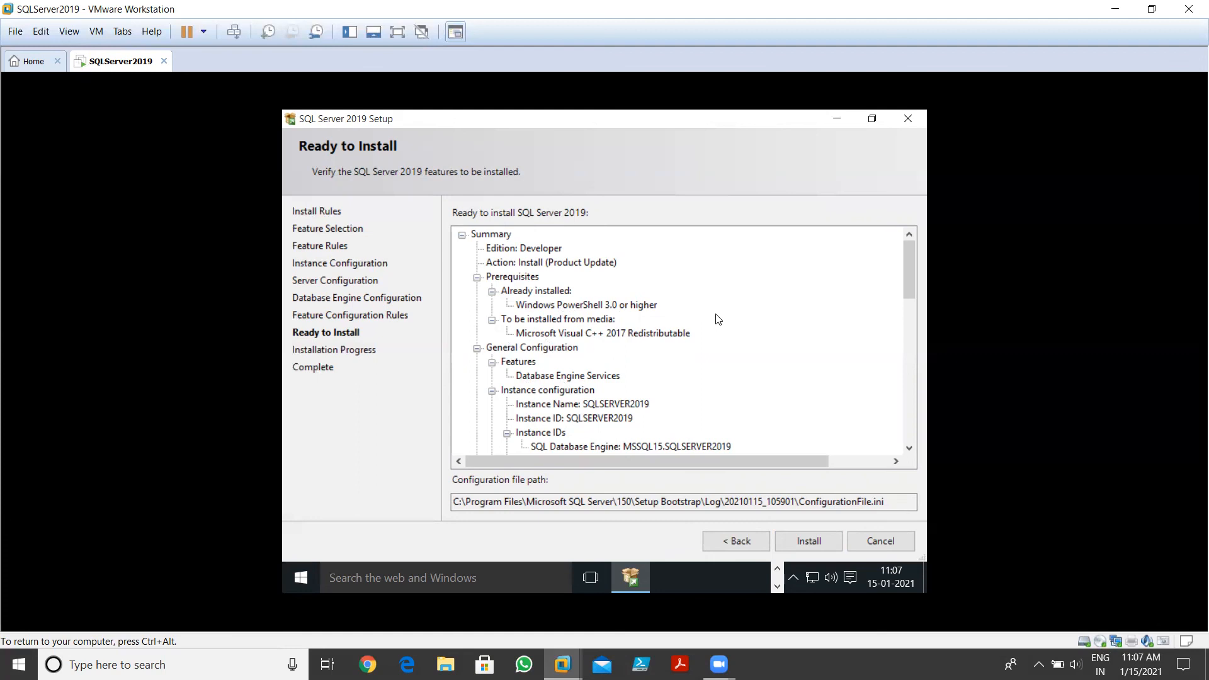
Scroll through the Ready to Install summary for SQLSERVER2019 and start the installation
left_click_drag(906, 267, 907, 286)
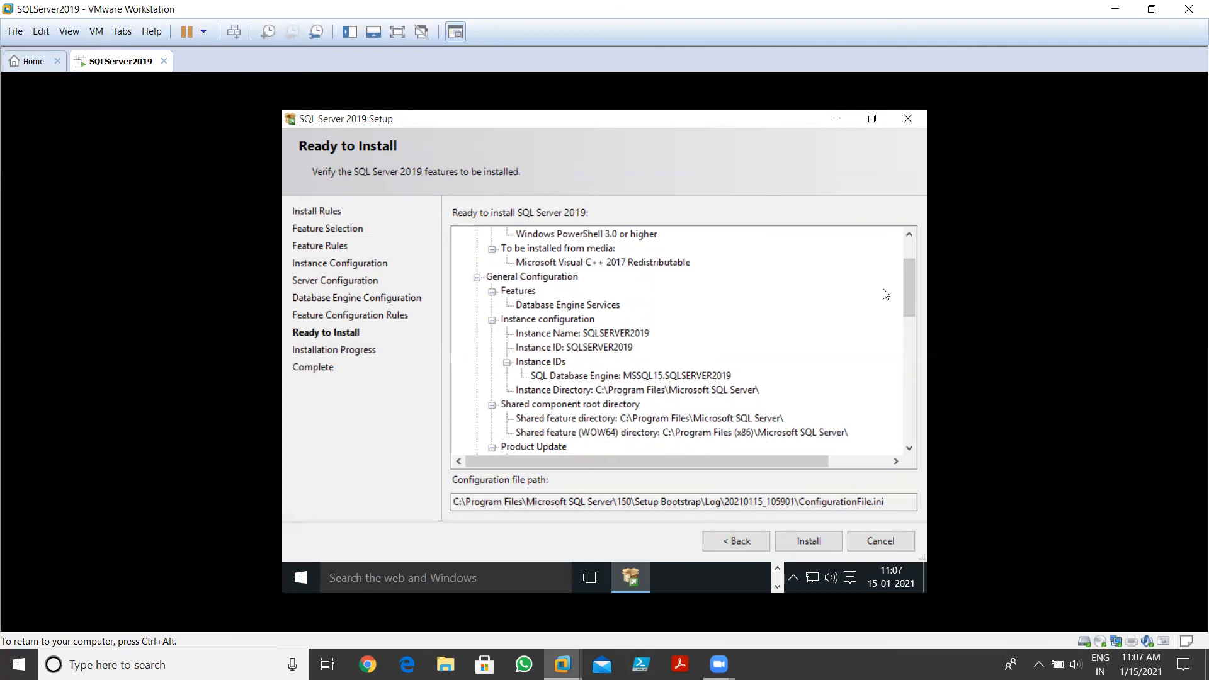
left_click_drag(904, 291, 911, 254)
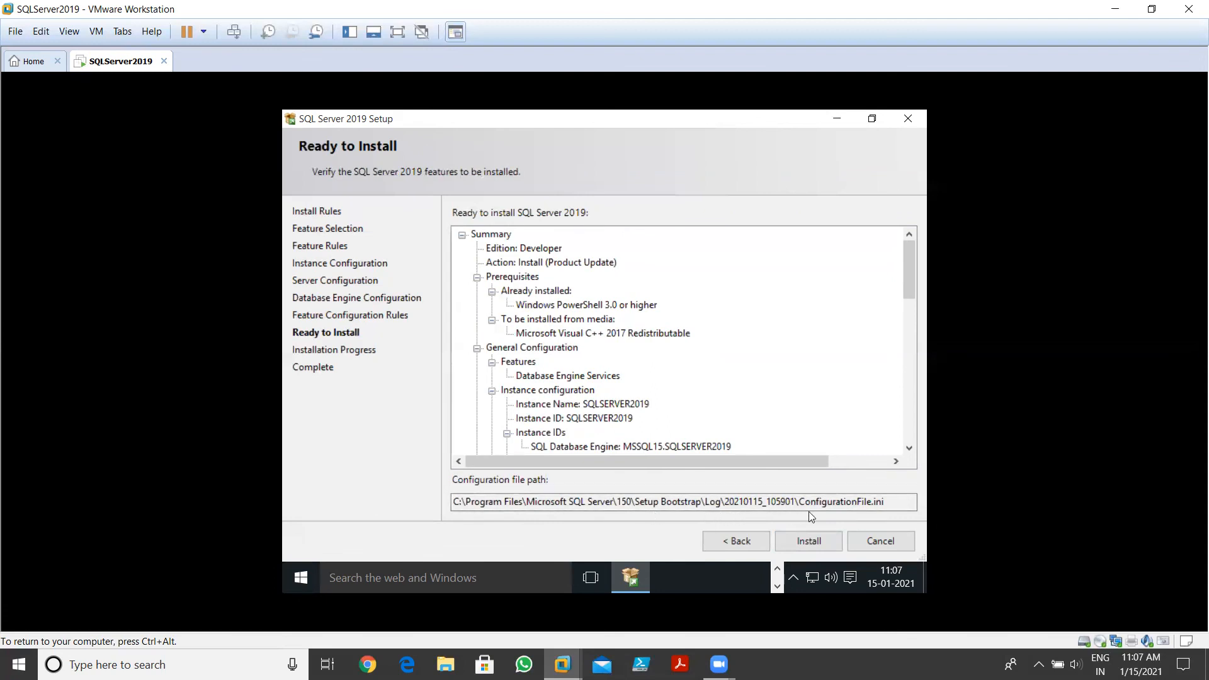
left_click(791, 540)
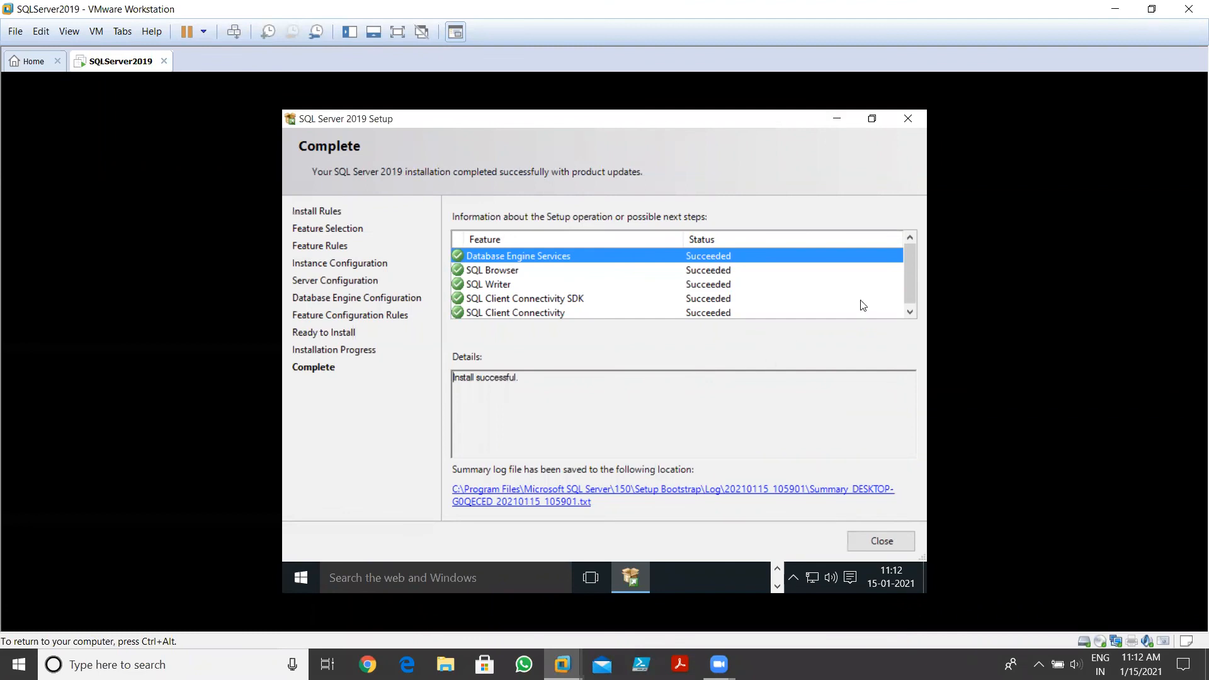
Scroll the Complete page's feature list to confirm every feature shows Succeeded
scroll(914, 267, "down", 1)
scroll(913, 253, "up", 1)
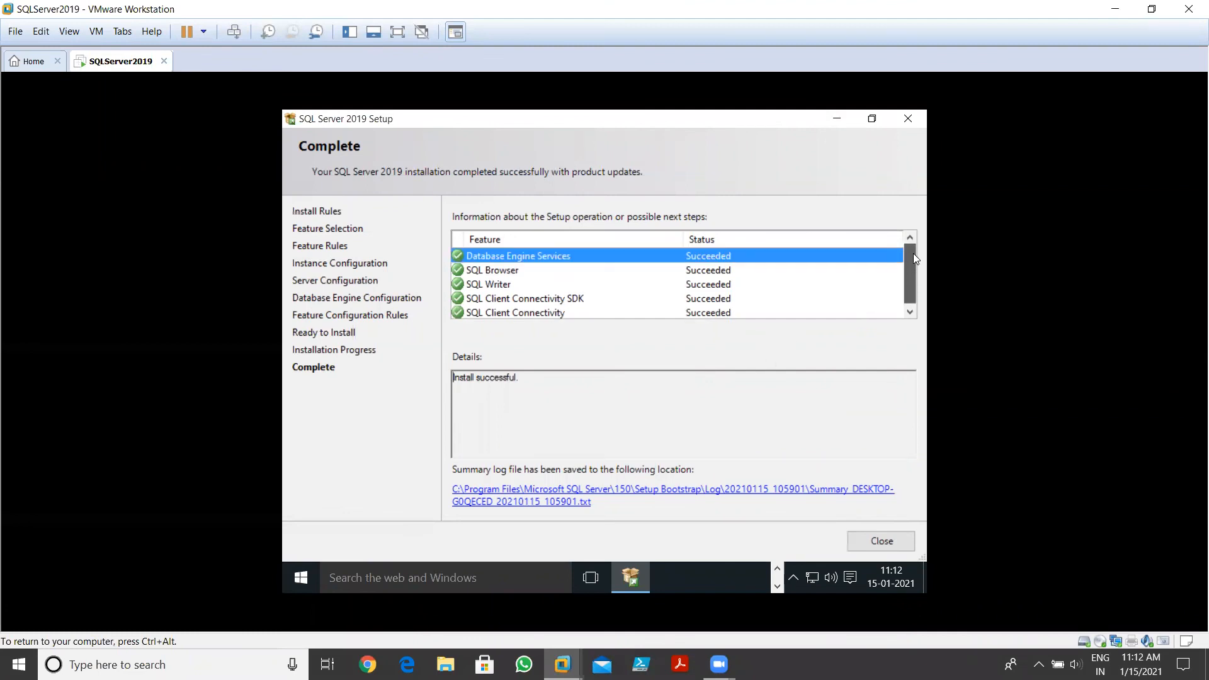